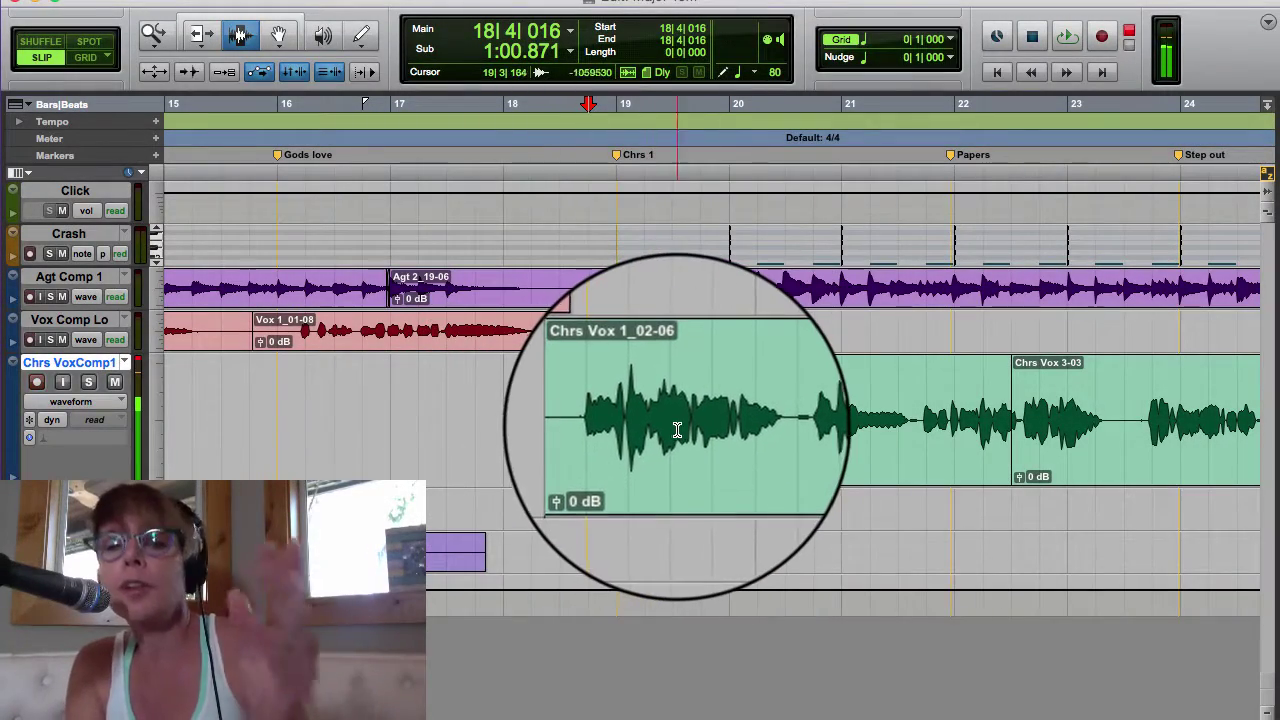
Zoom out and select the Chrs Vox 1_02-06 and Chrs Vox 3-03 clips on the chorus comp.
key(super+bracketleft)
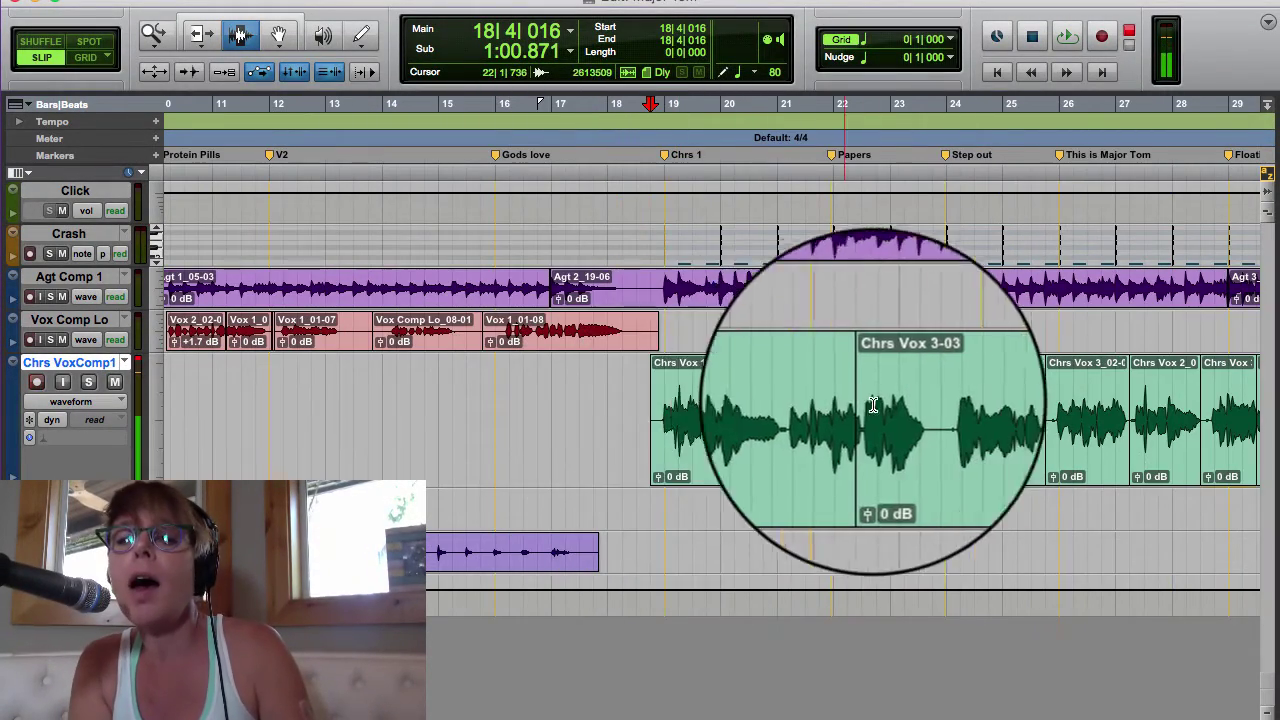
click(738, 410)
double_click(738, 410)
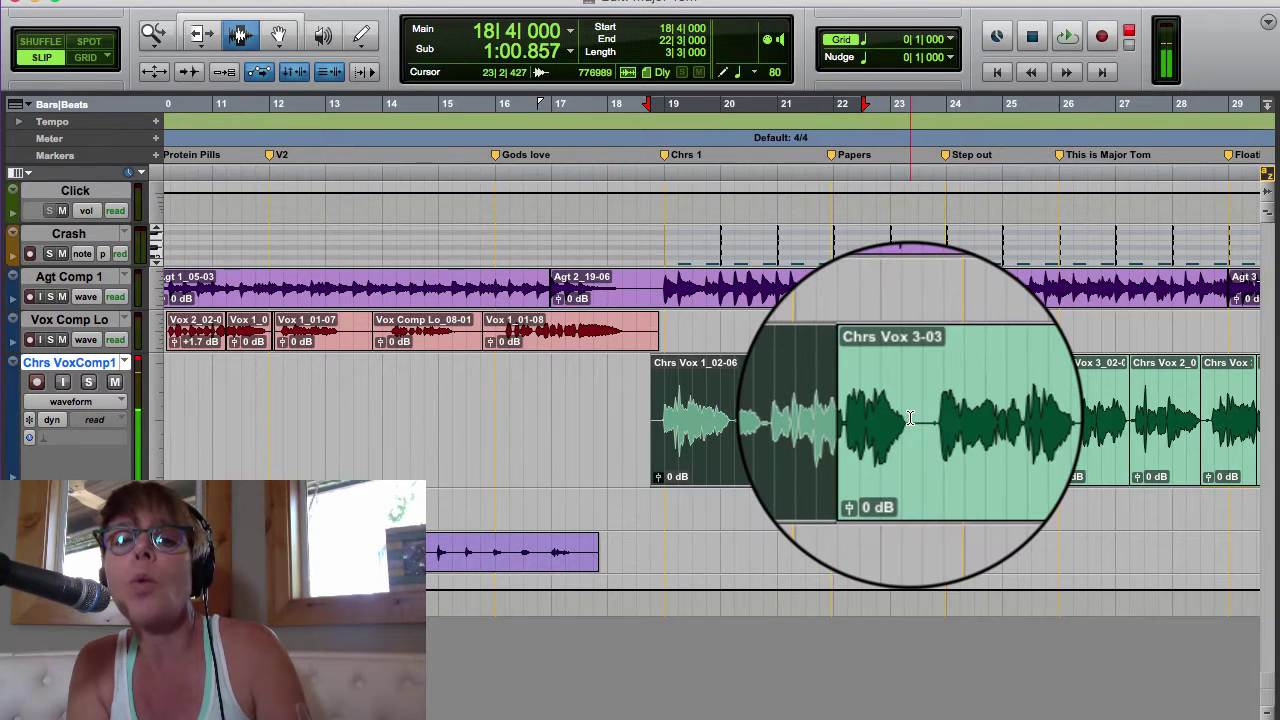
double_click(910, 418)
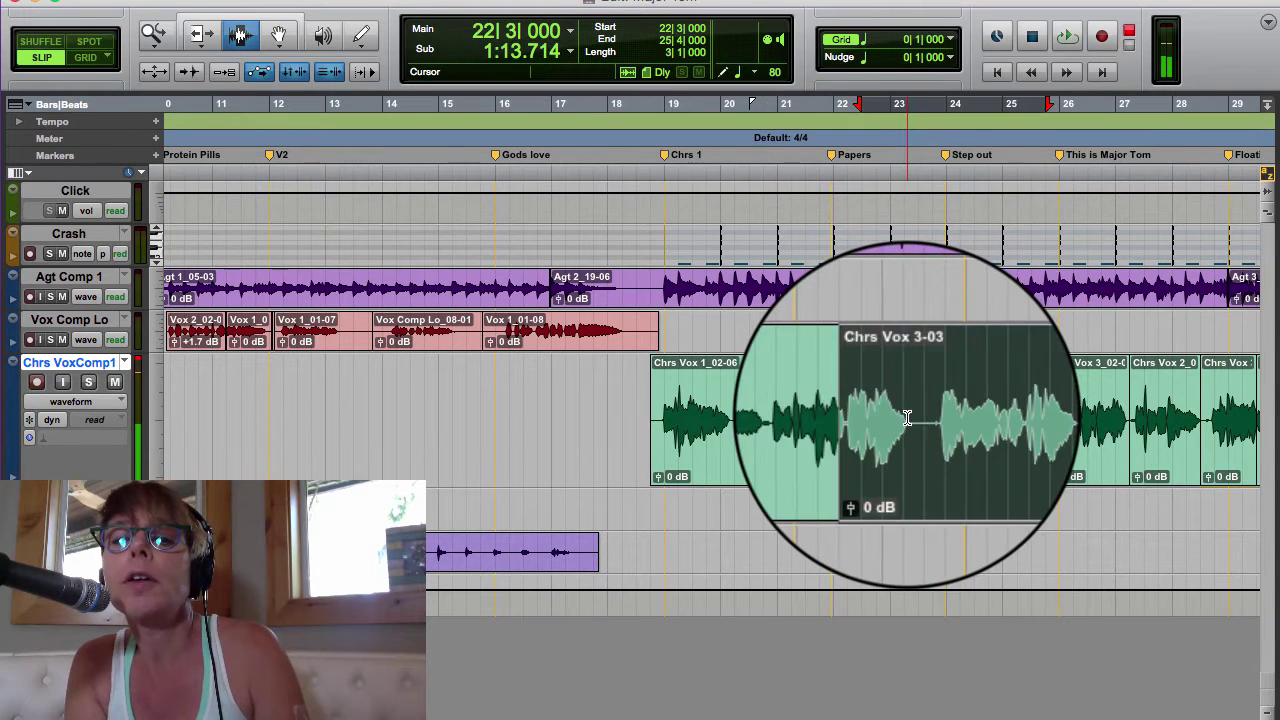
Zoom in closely around 29|1|426 on the short Chrs Vox 1!_05-02 clip.
key(super+bracketright)
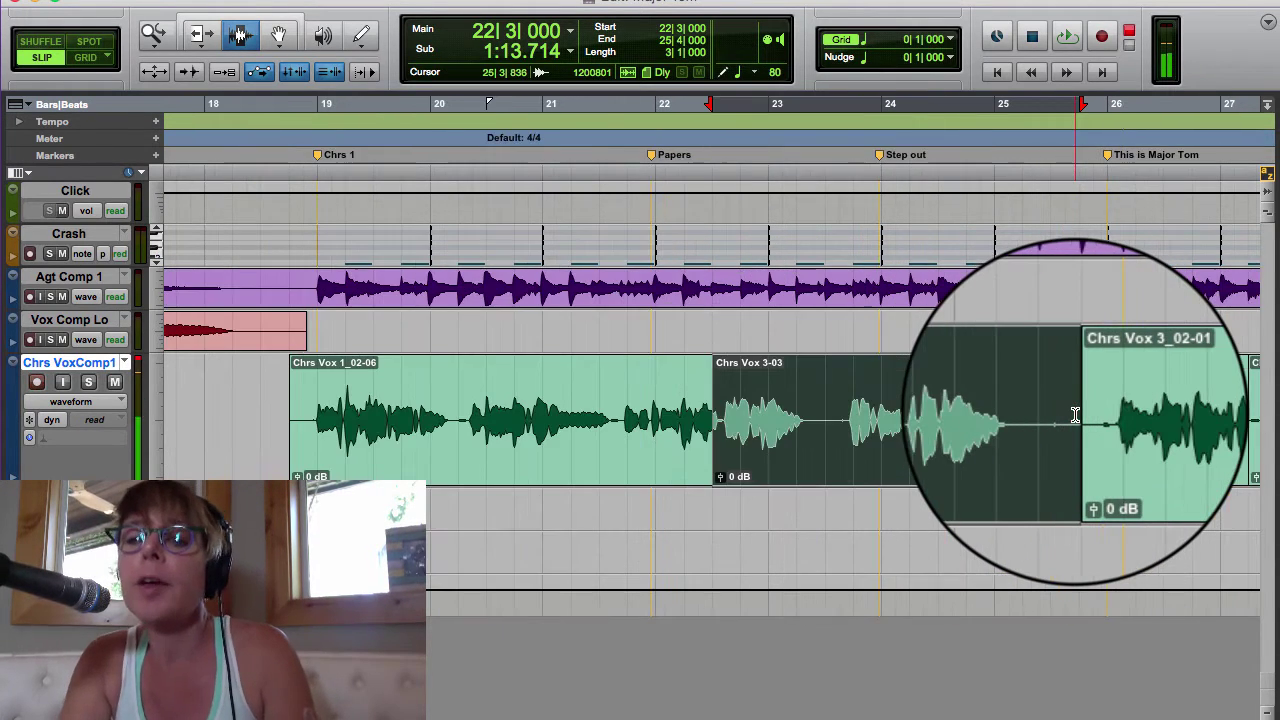
scroll(1124, 430, right, 3)
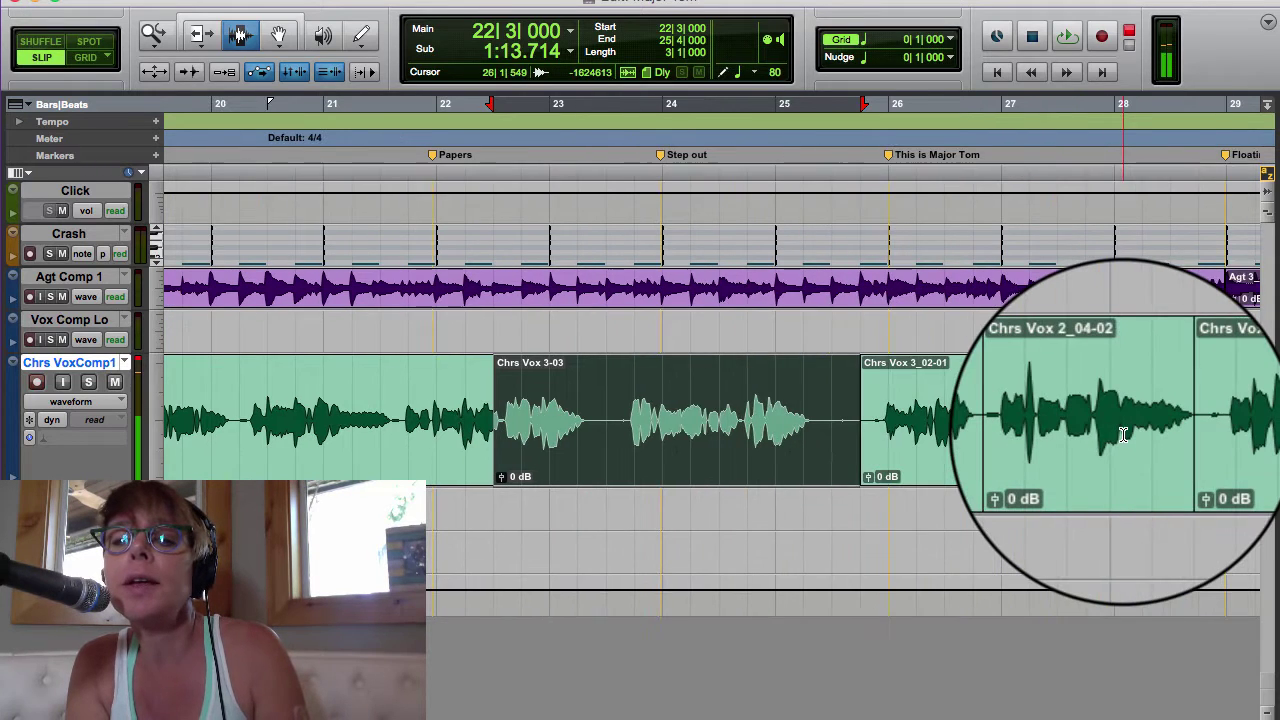
click(1120, 425)
scroll(1130, 428, right, 5)
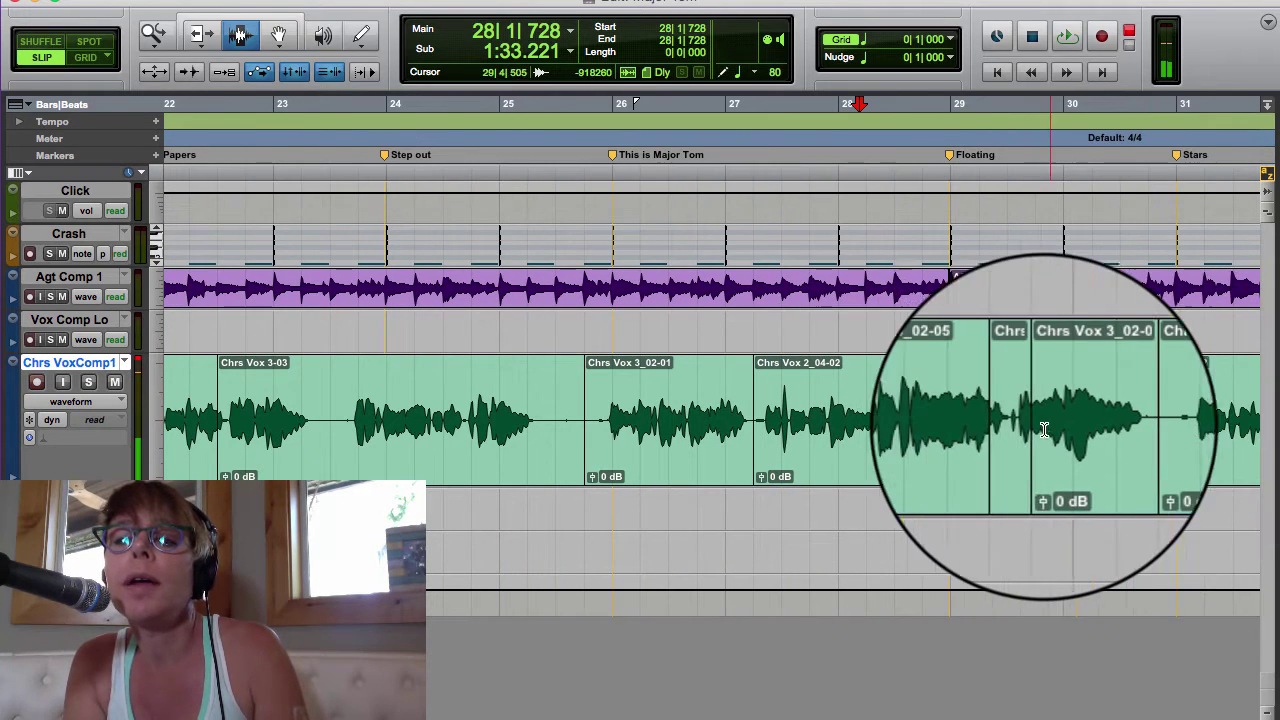
click(963, 421)
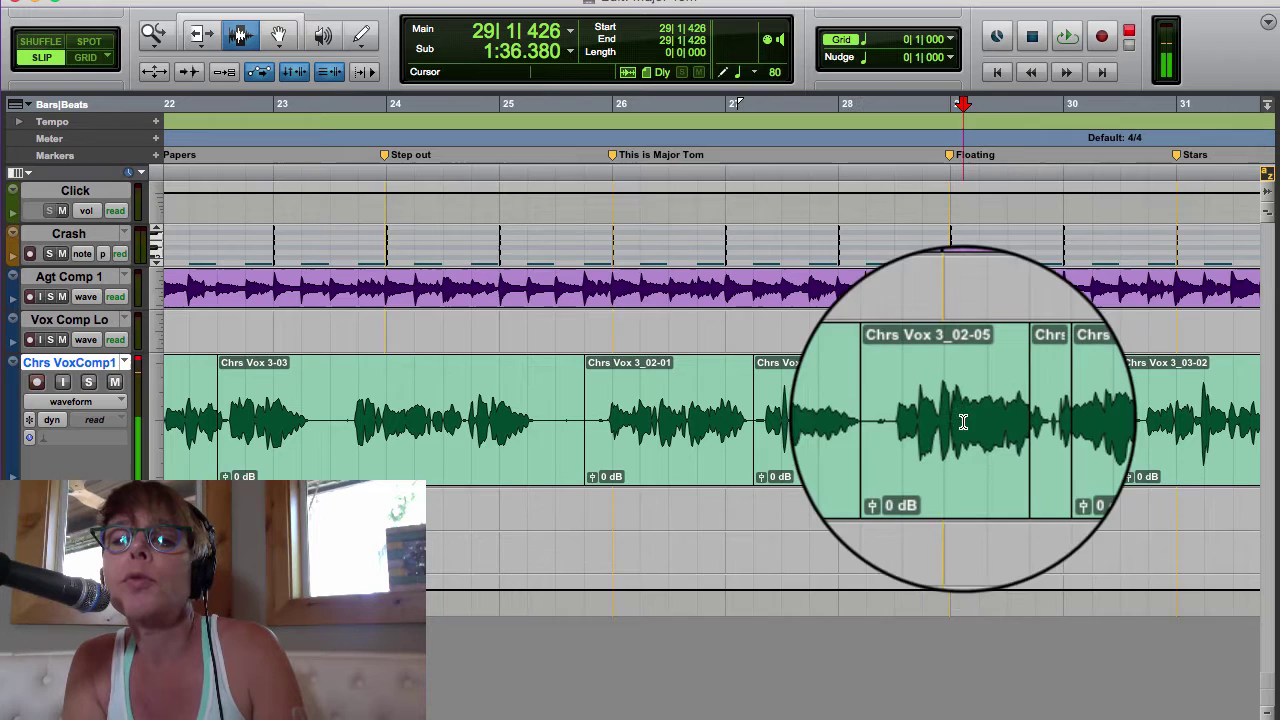
key(super+bracketright)
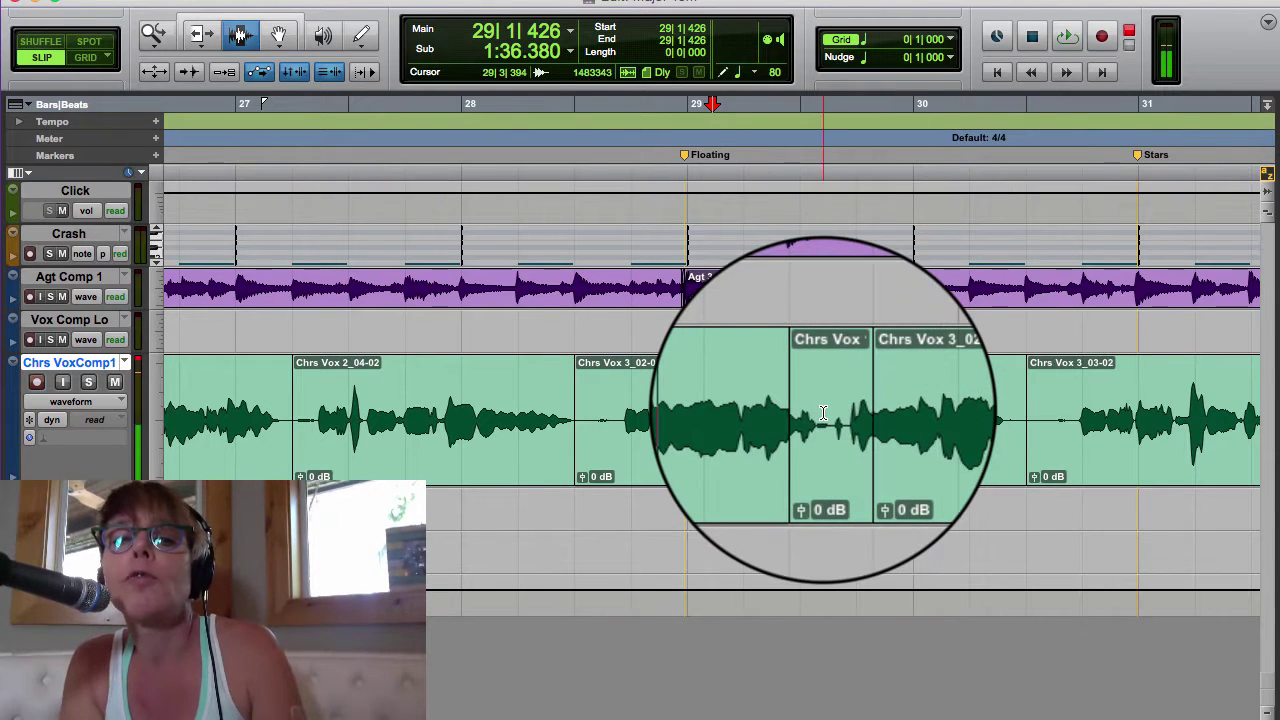
key(super+bracketright)
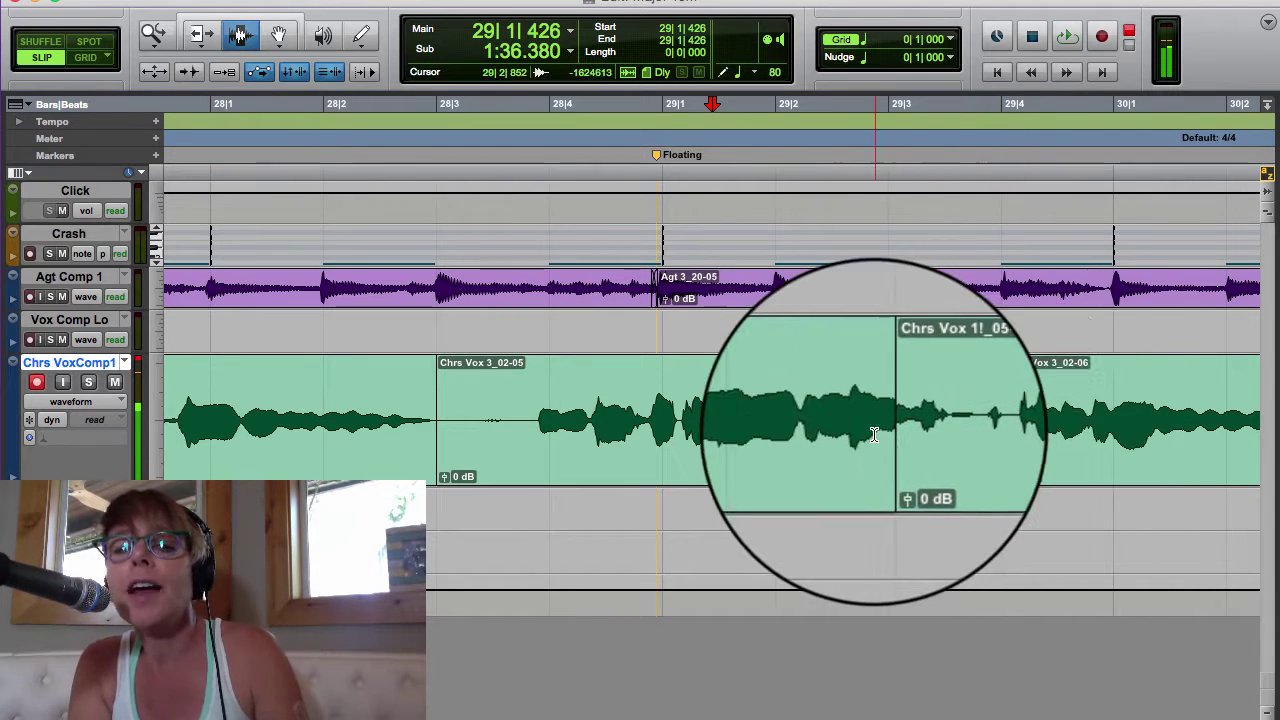
Trim Chrs Vox 3_02-06's start back to 29|3|717, then mark a tiny range at 29|3|292.
click(197, 36)
click(1008, 393)
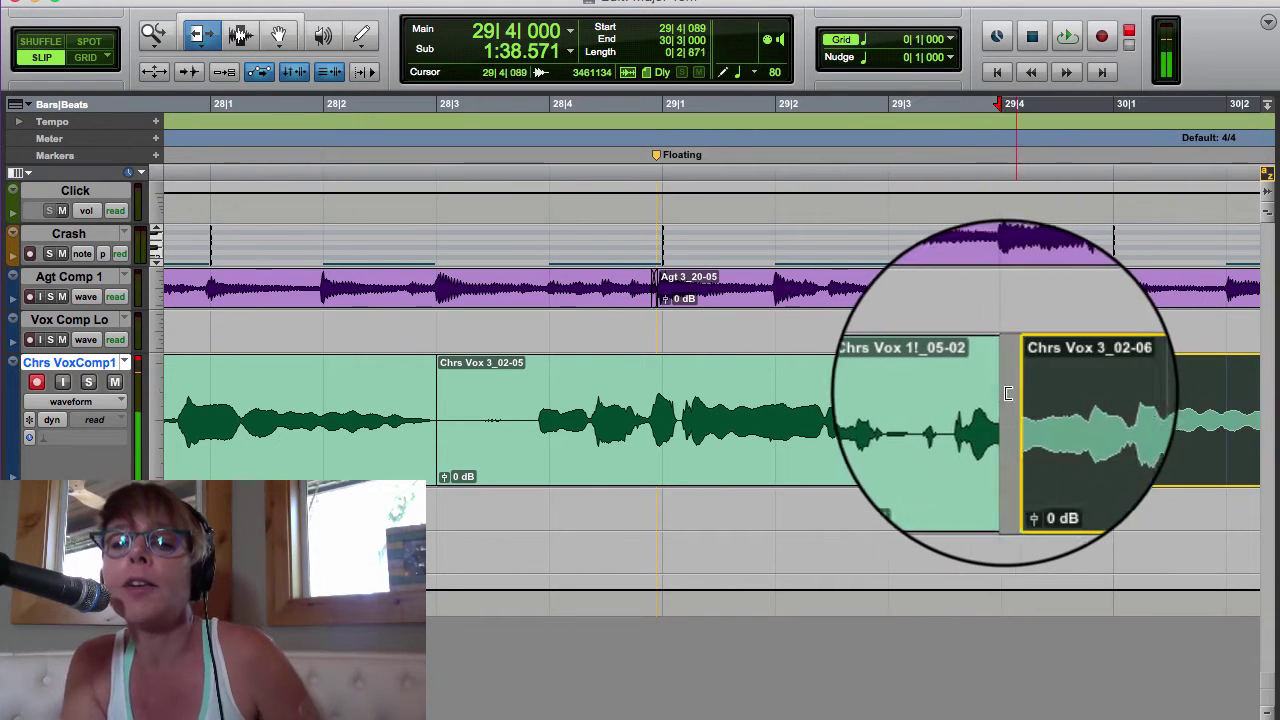
drag(1008, 393, 971, 398)
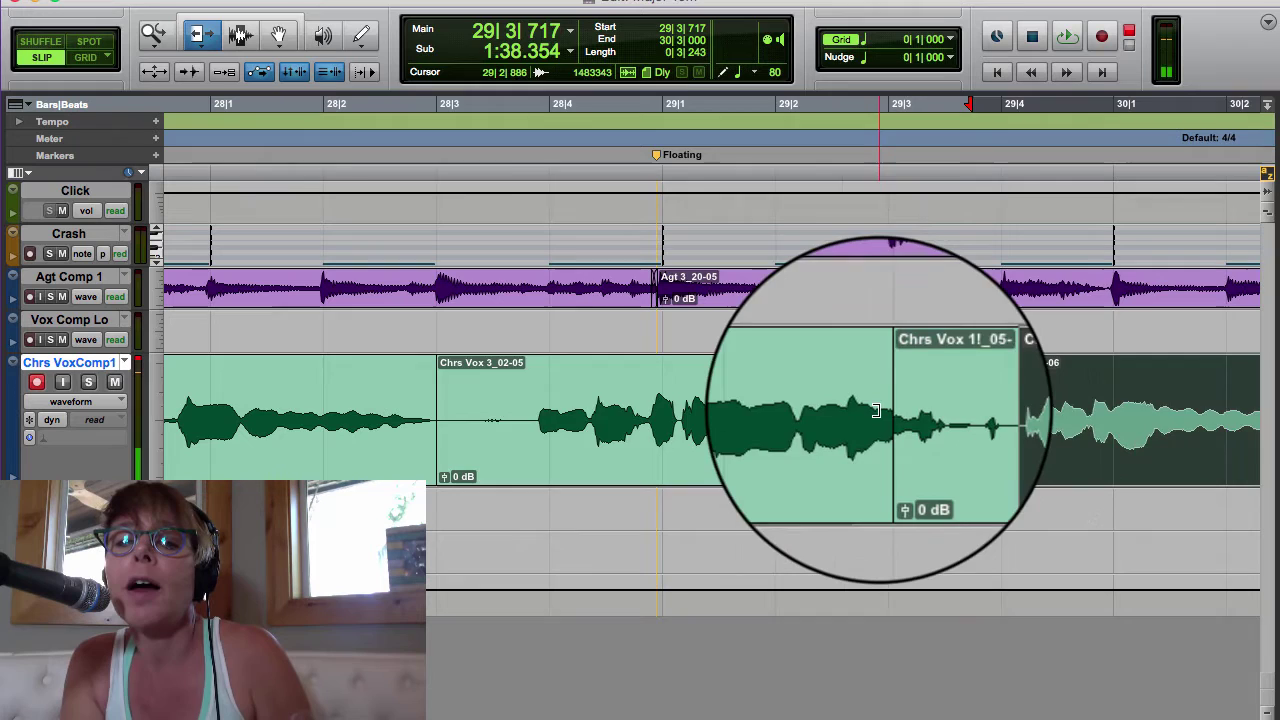
click(875, 410)
drag(985, 415, 940, 420)
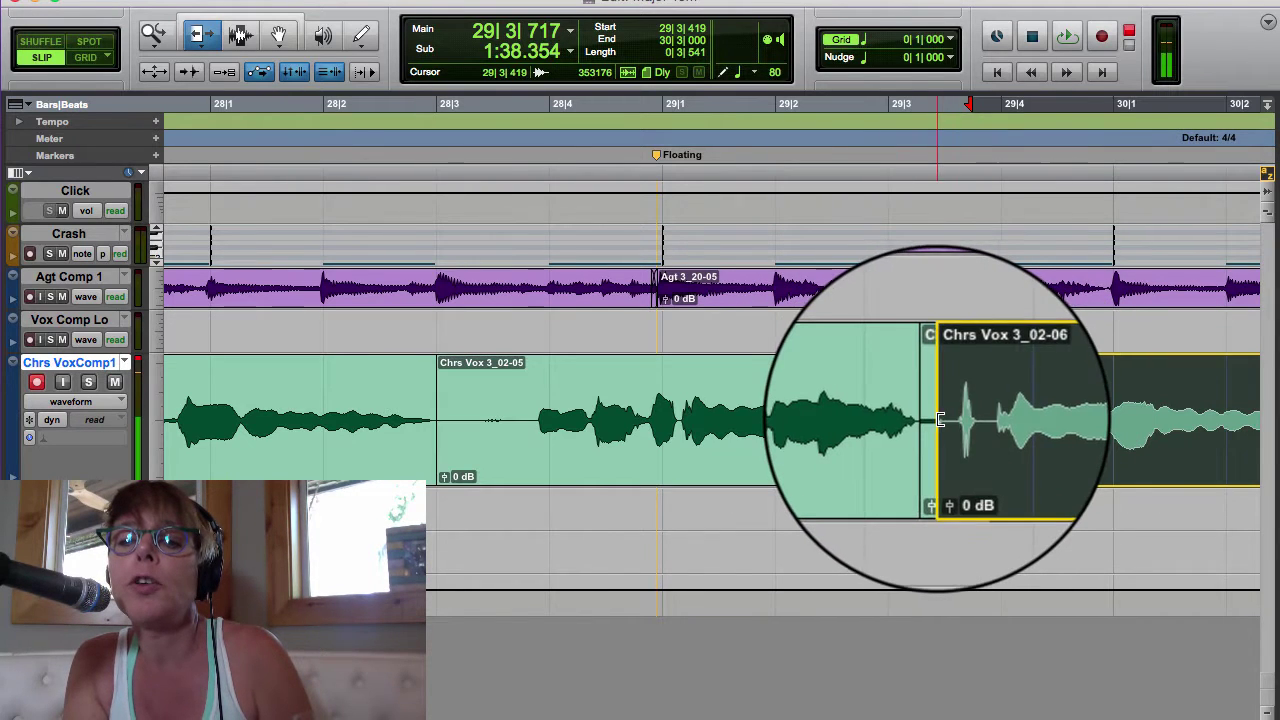
click(932, 425)
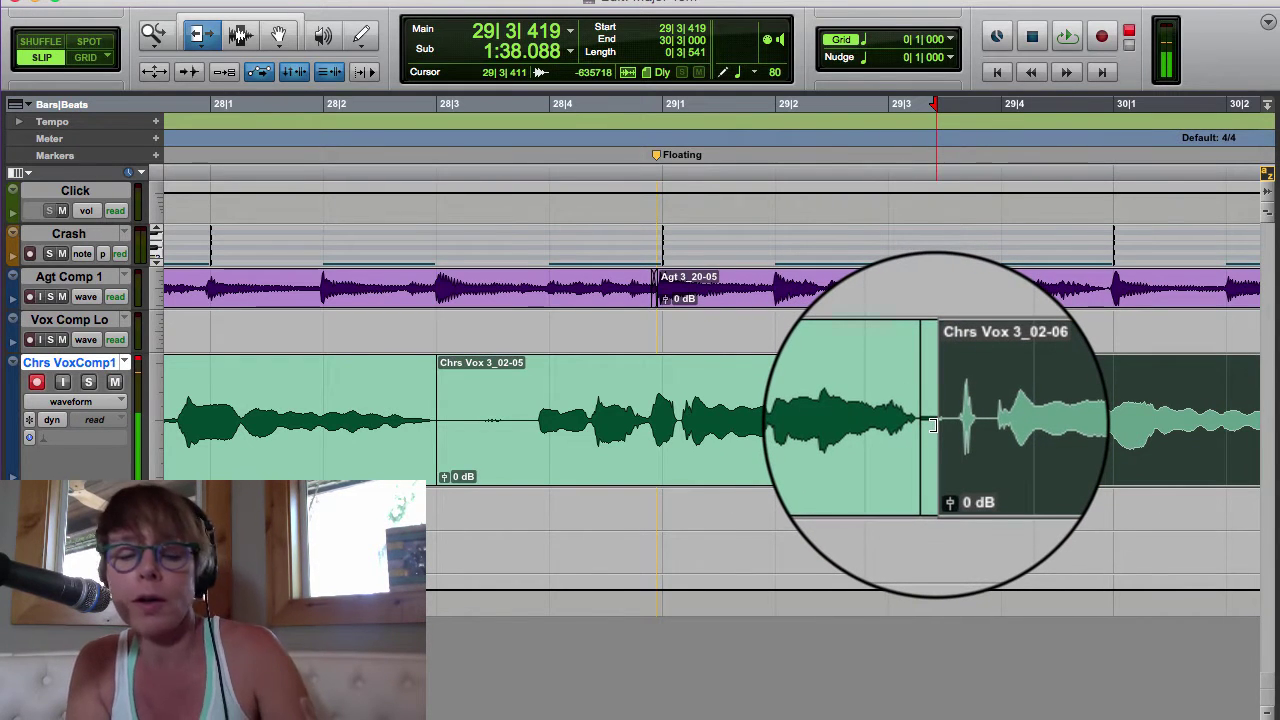
key(super+z)
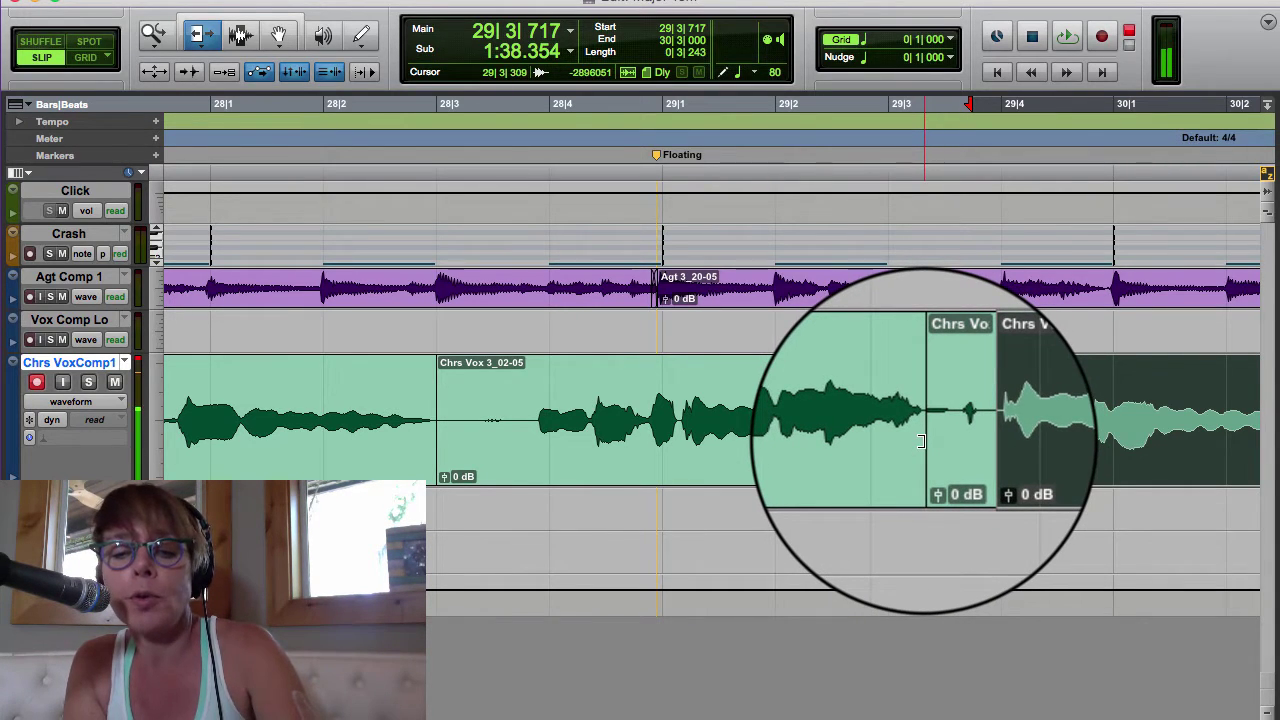
click(239, 34)
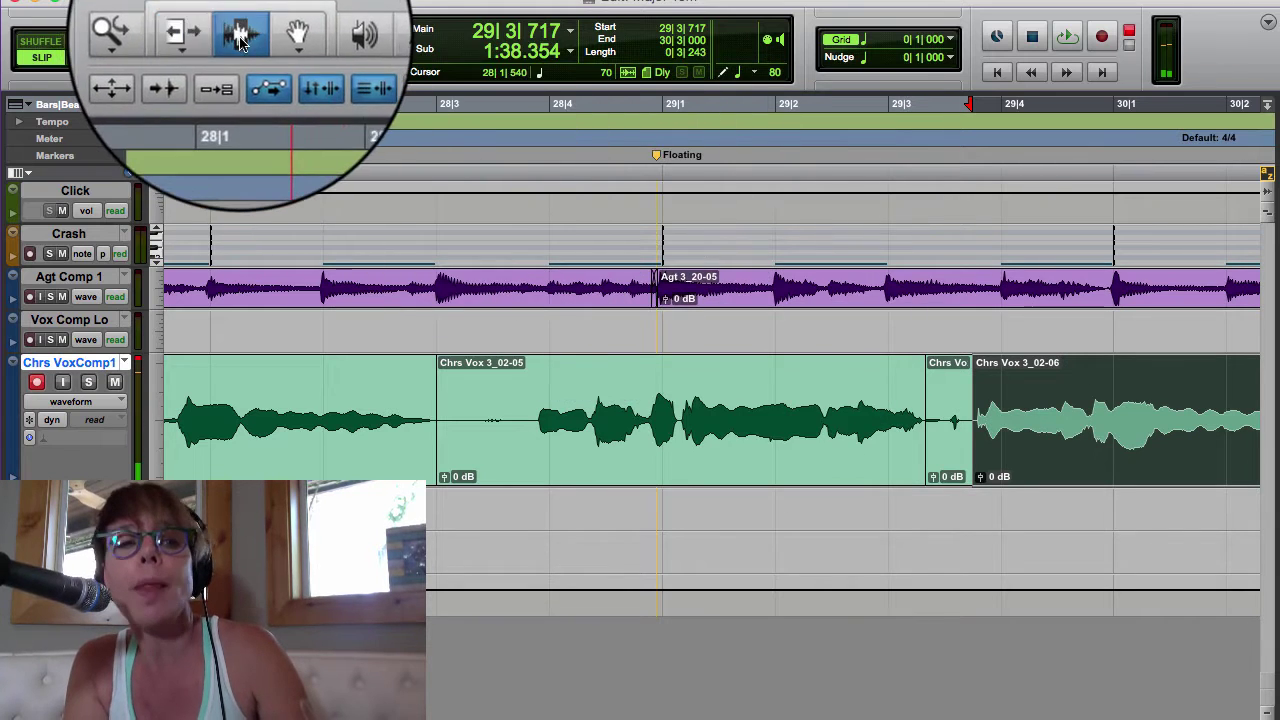
drag(925, 443, 922, 443)
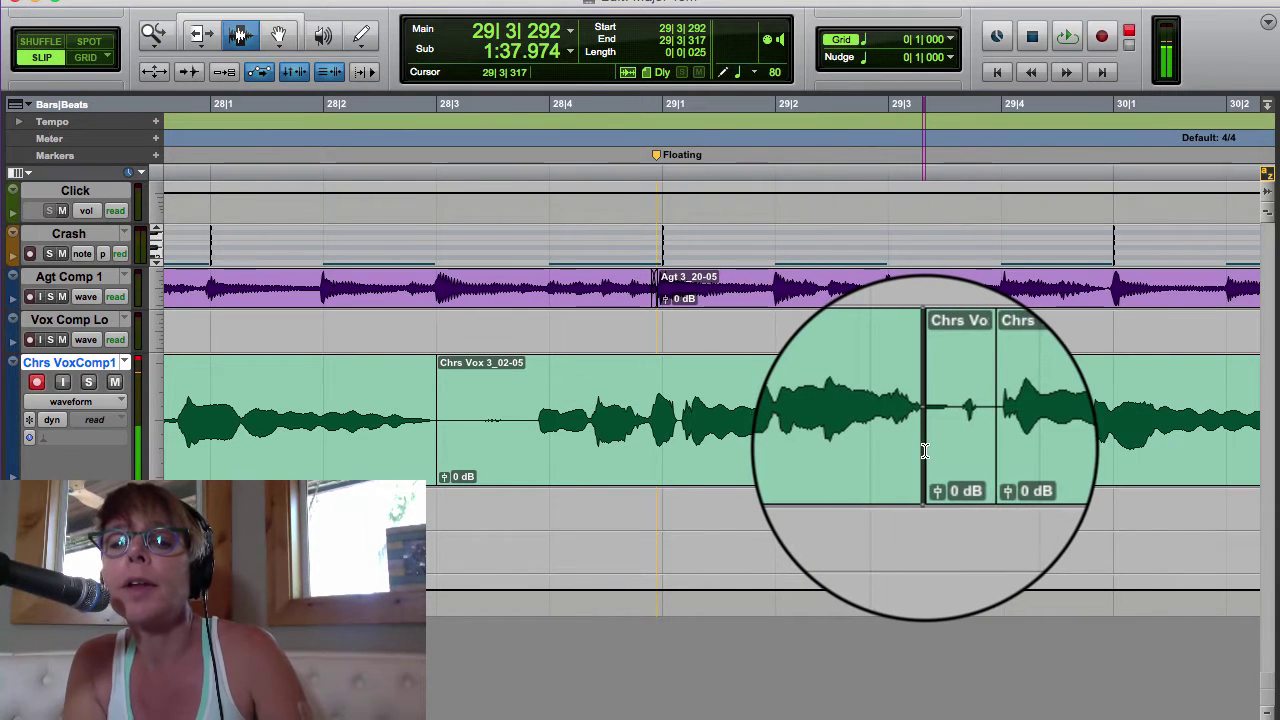
Zoom out to bars 16–34, then zoom in closely around 22|2|184.
key(super+bracketleft)
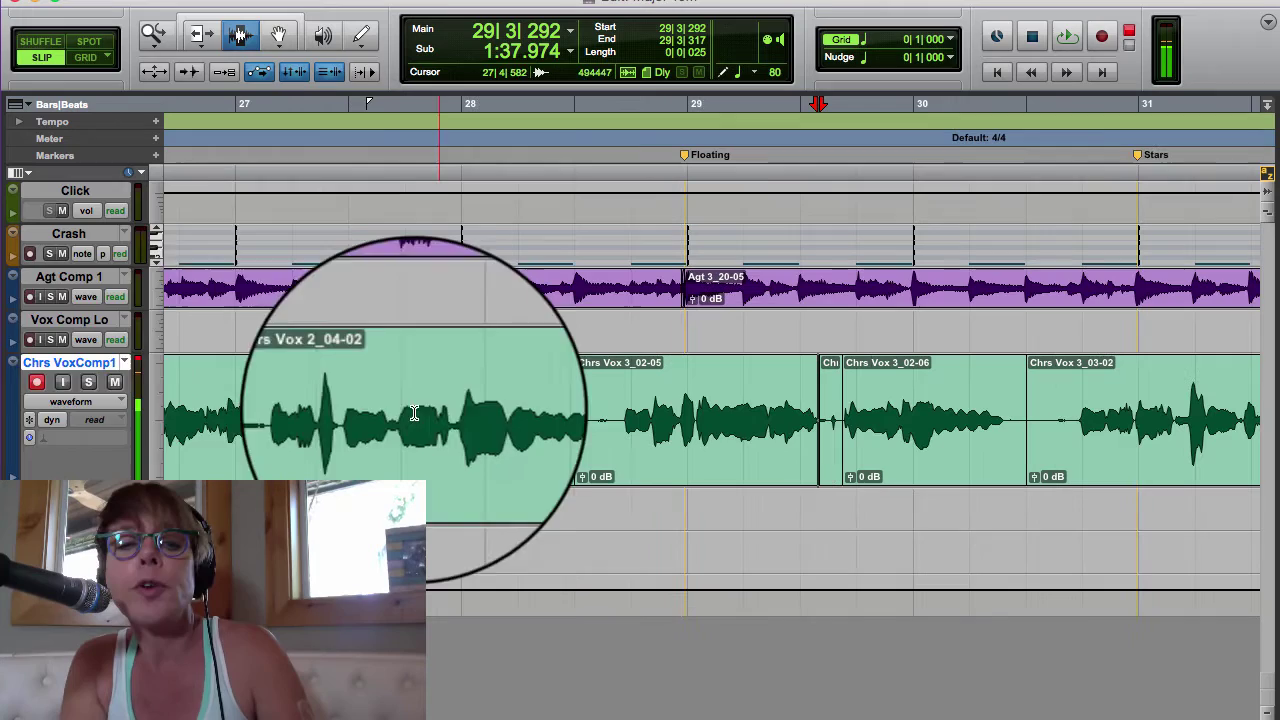
scroll(300, 391, left, 5)
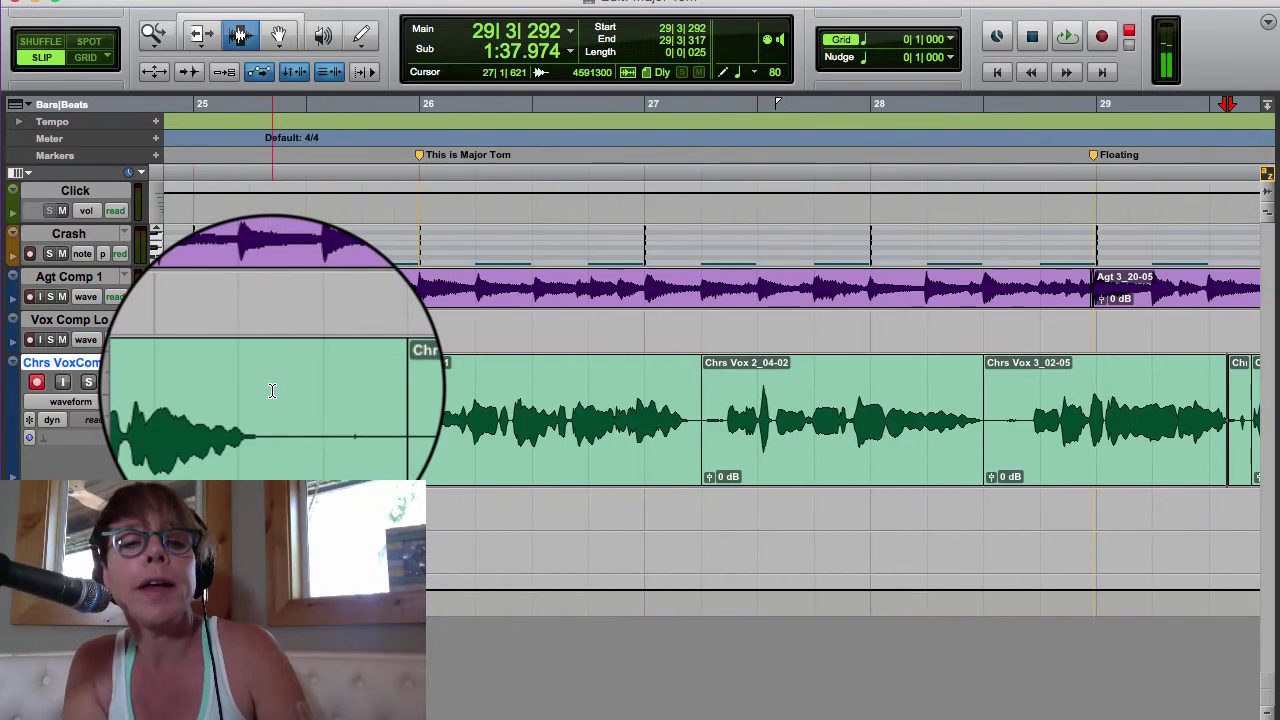
scroll(271, 391, left, 6)
key(super+bracketleft)
key(super+bracketleft)
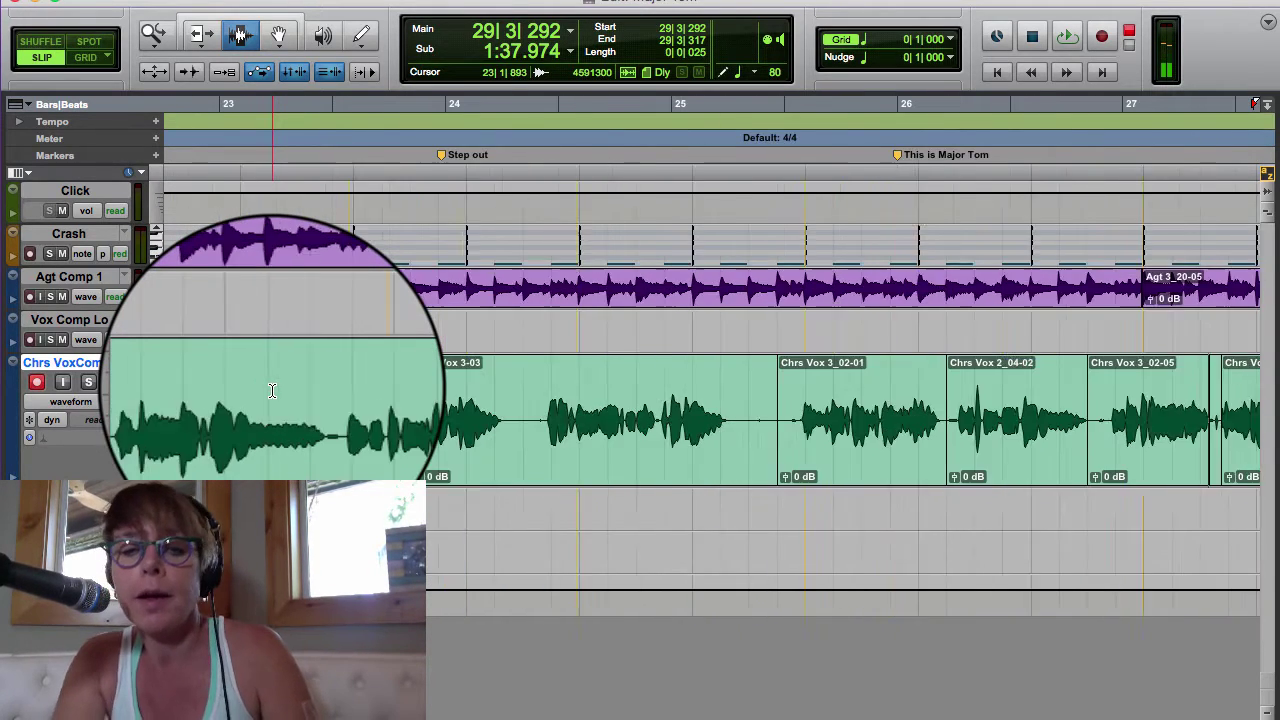
click(548, 447)
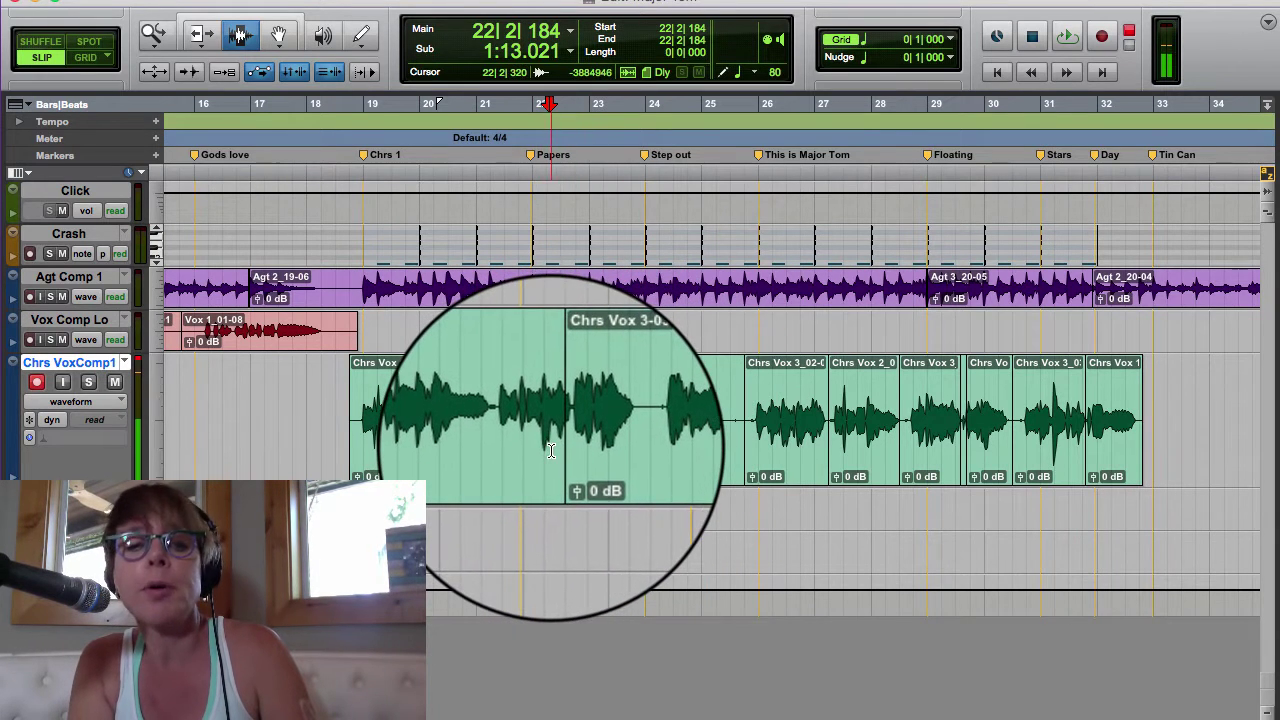
key(super+bracketright)
key(super+bracketright)
key(super+bracketright)
key(super+bracketright)
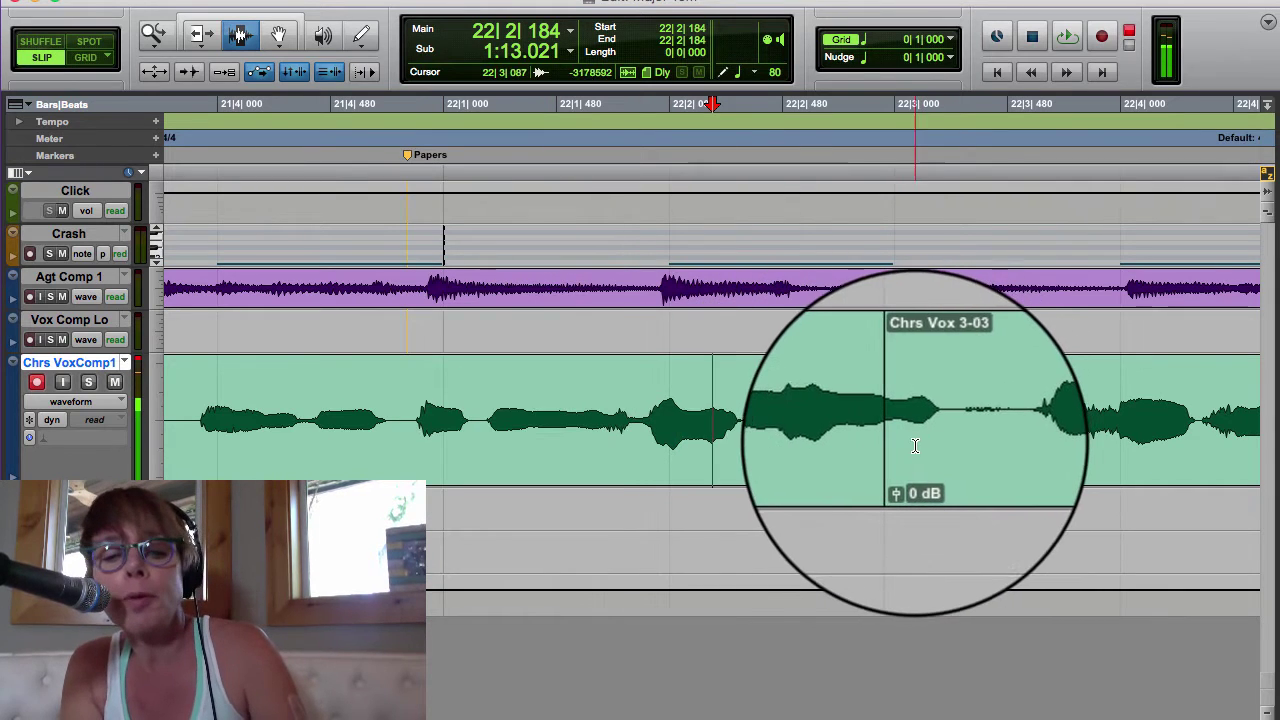
Trim the end of Chrs Vox 1_02-06 out to 22|3|228 and zoom out to bars 3–41.
click(197, 34)
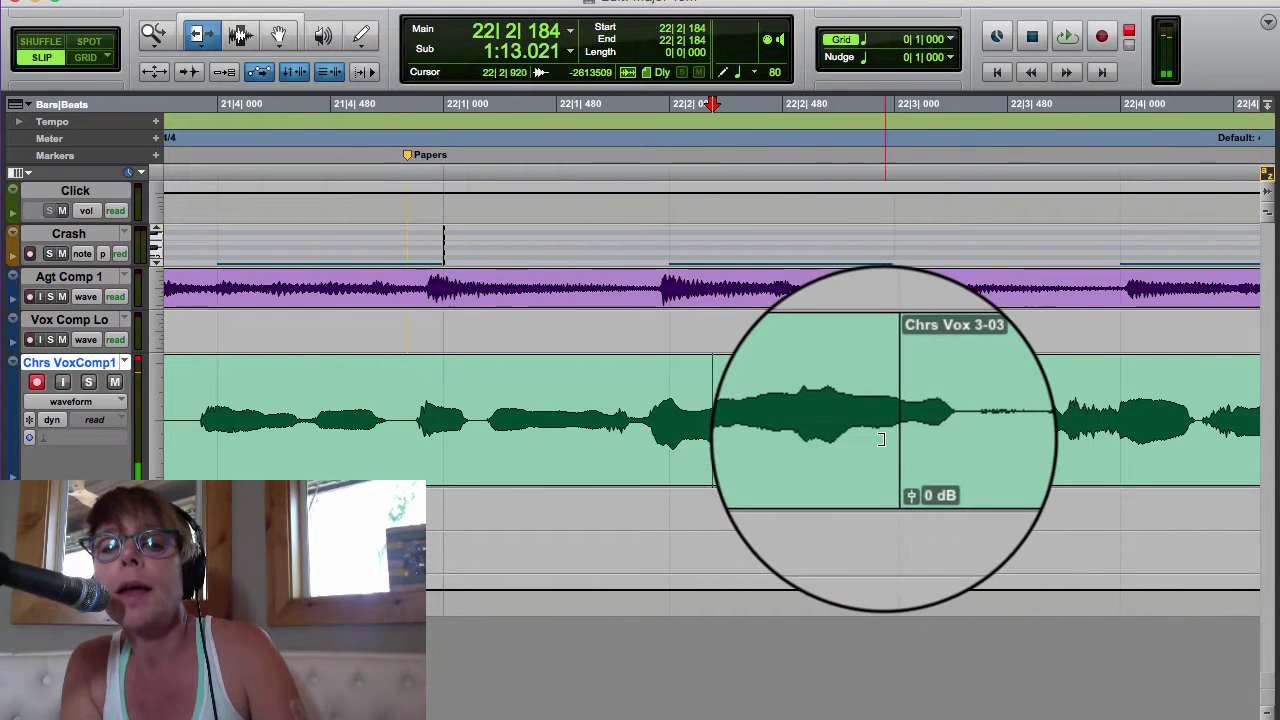
click(899, 440)
drag(902, 440, 950, 446)
key(super+bracketleft)
key(super+bracketleft)
key(super+bracketleft)
key(super+bracketleft)
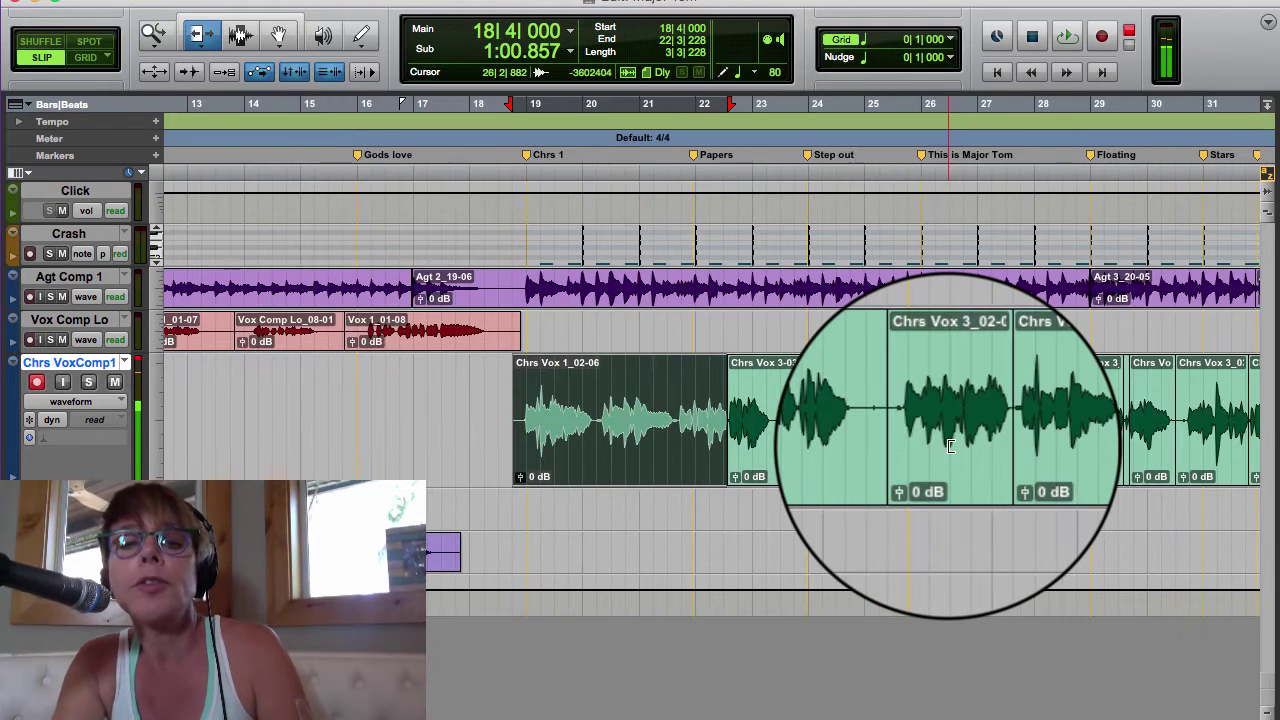
key(super+bracketleft)
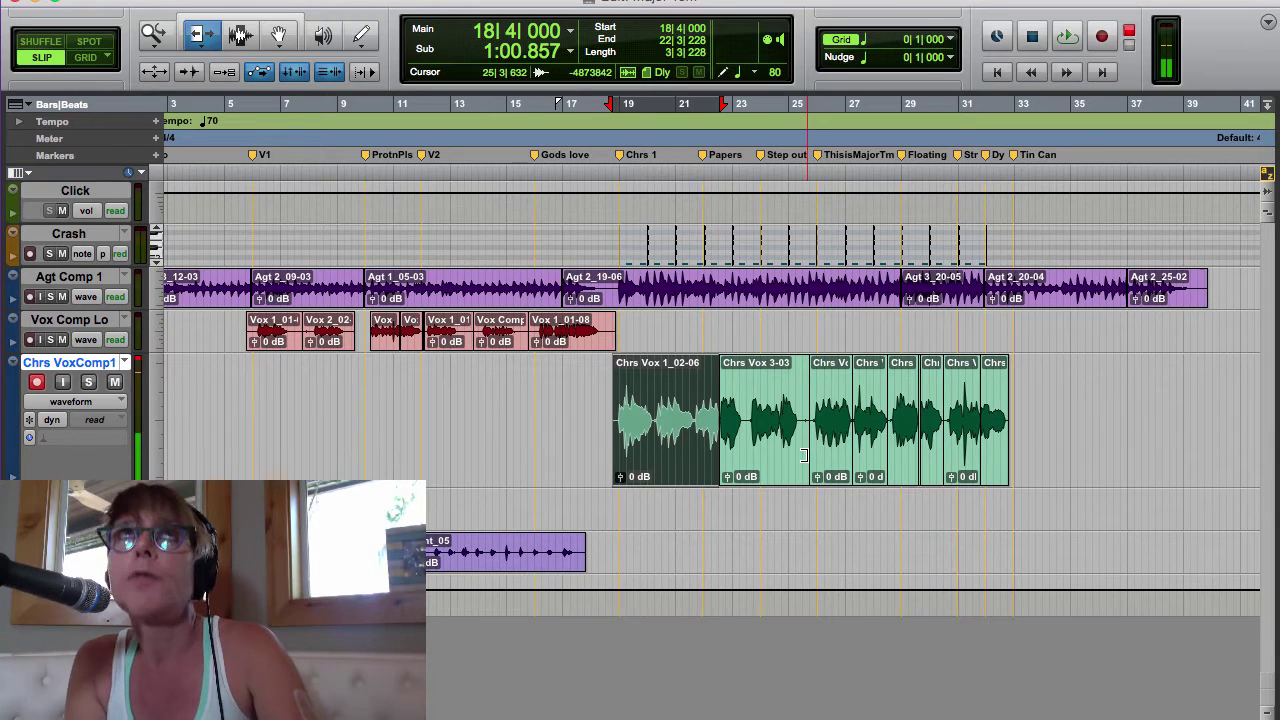
key(F7)
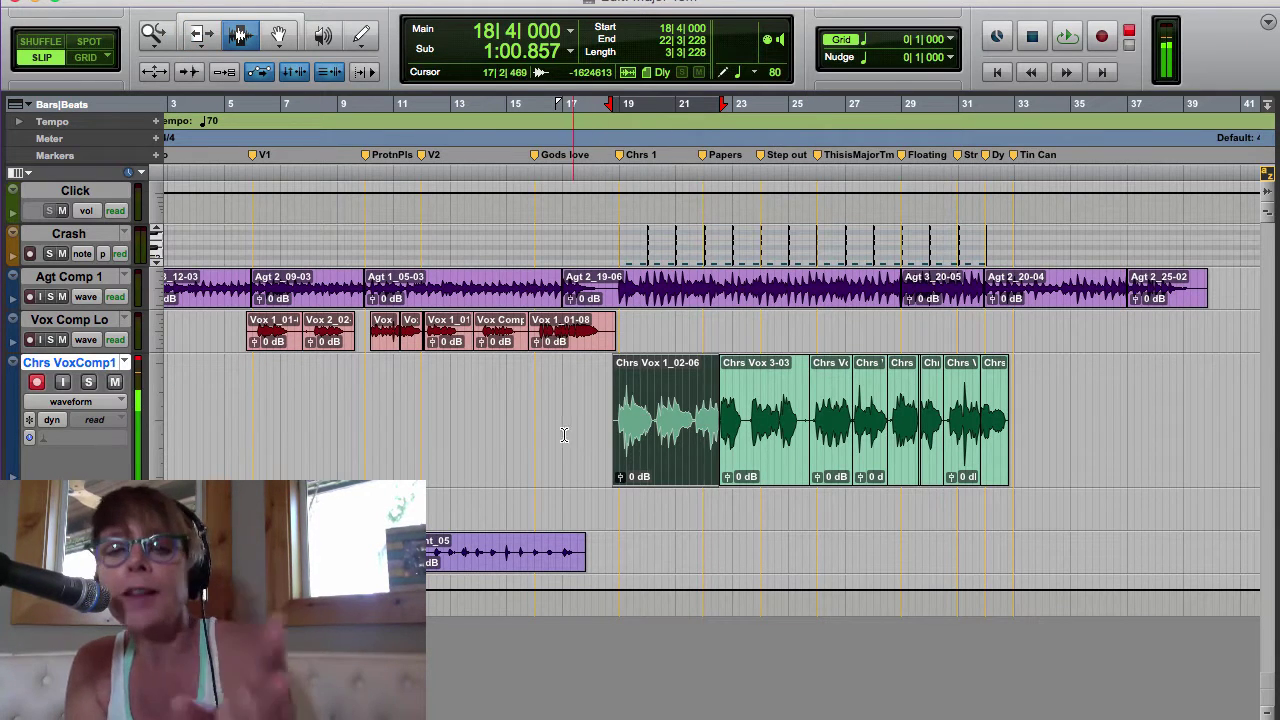
Apply 30 ms batch crossfades to the chorus comp clips from bar 18, adjusting invalid fade bounds.
drag(600, 434, 1050, 438)
key(super+f)
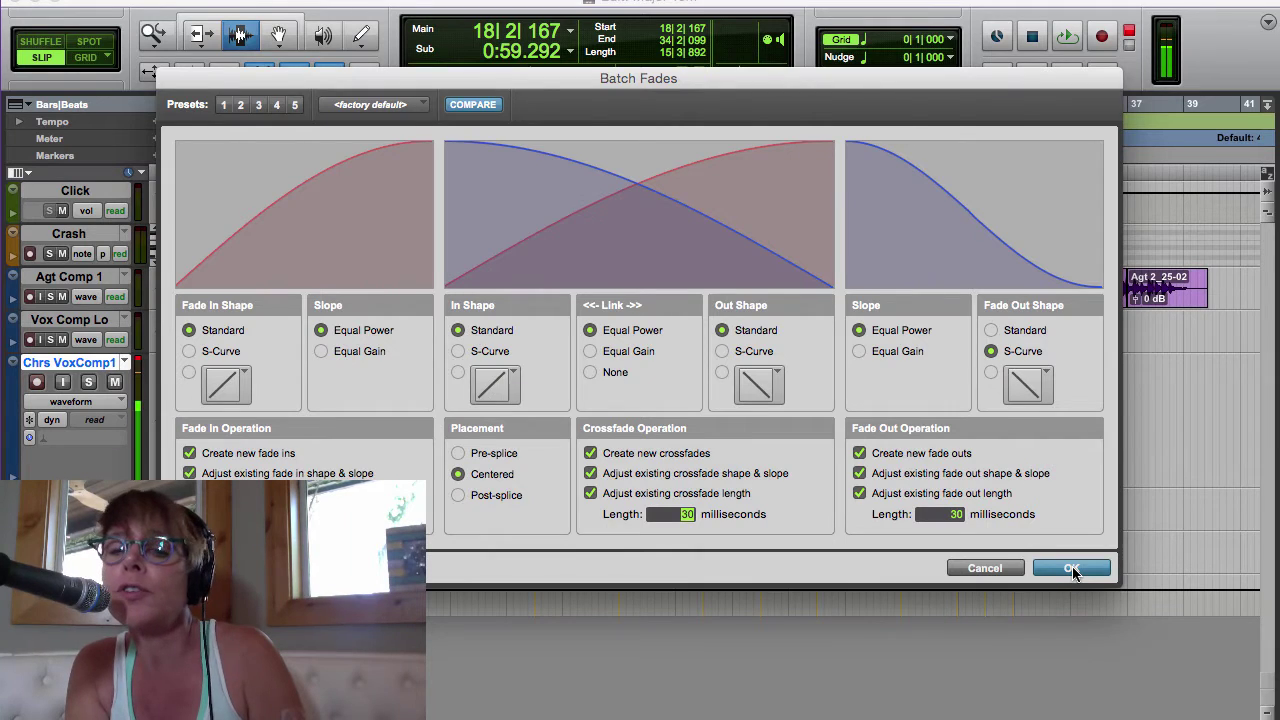
click(1072, 568)
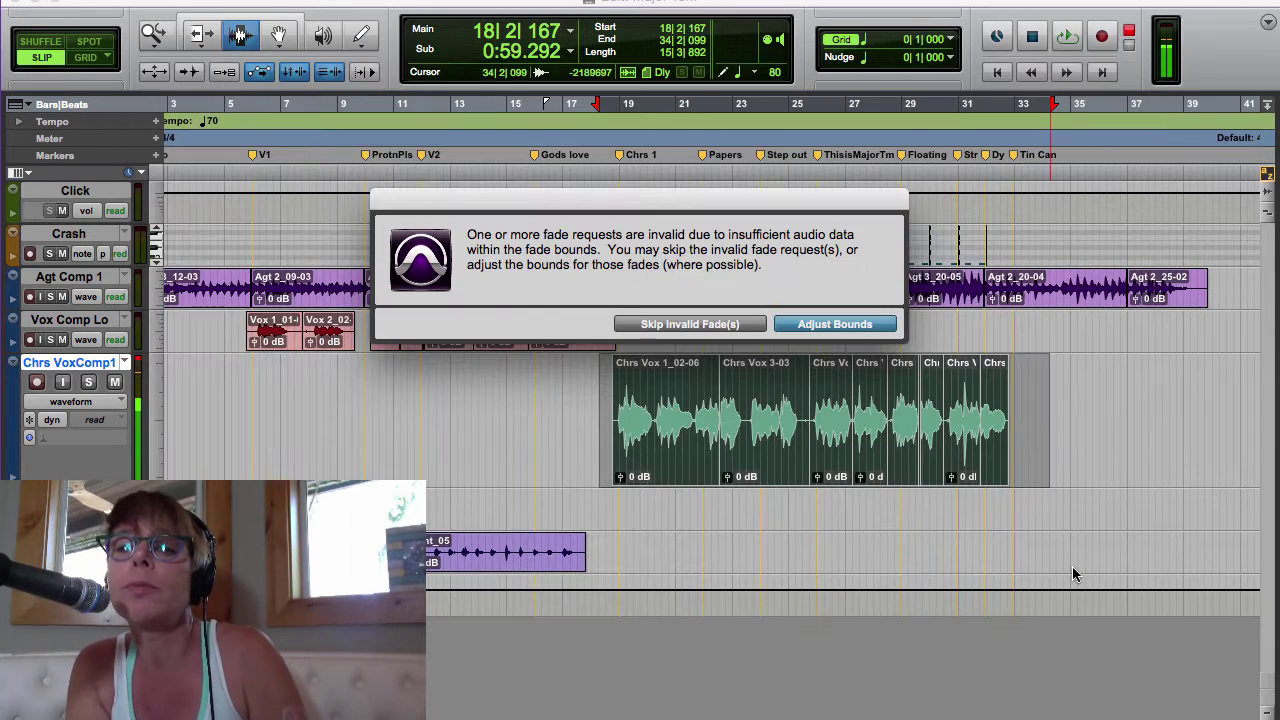
click(831, 324)
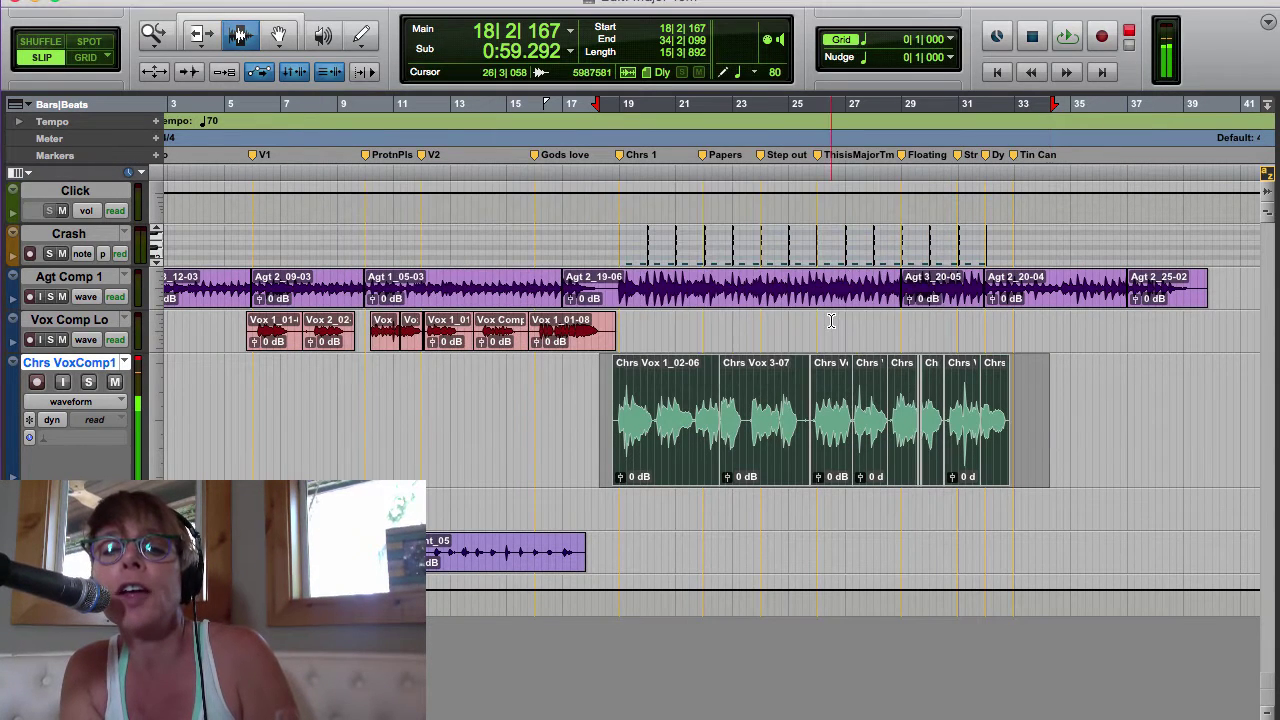
click(616, 450)
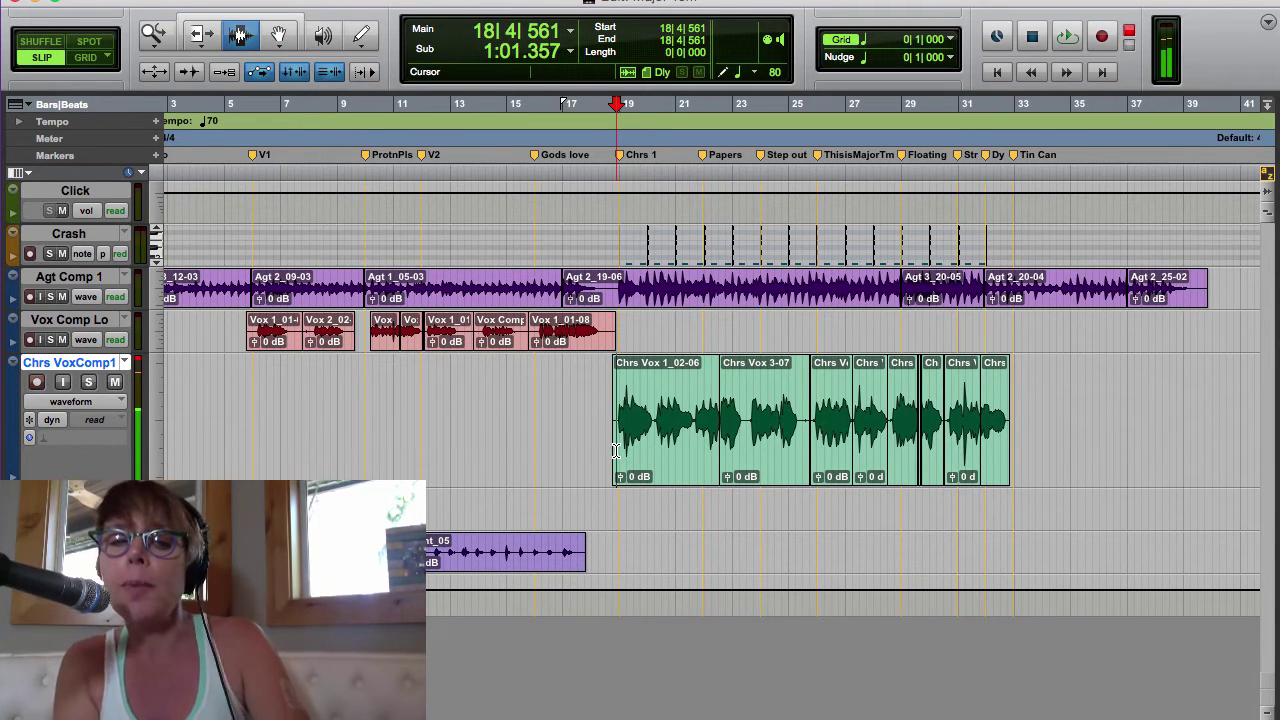
key(super+Tab)
key(super+Tab)
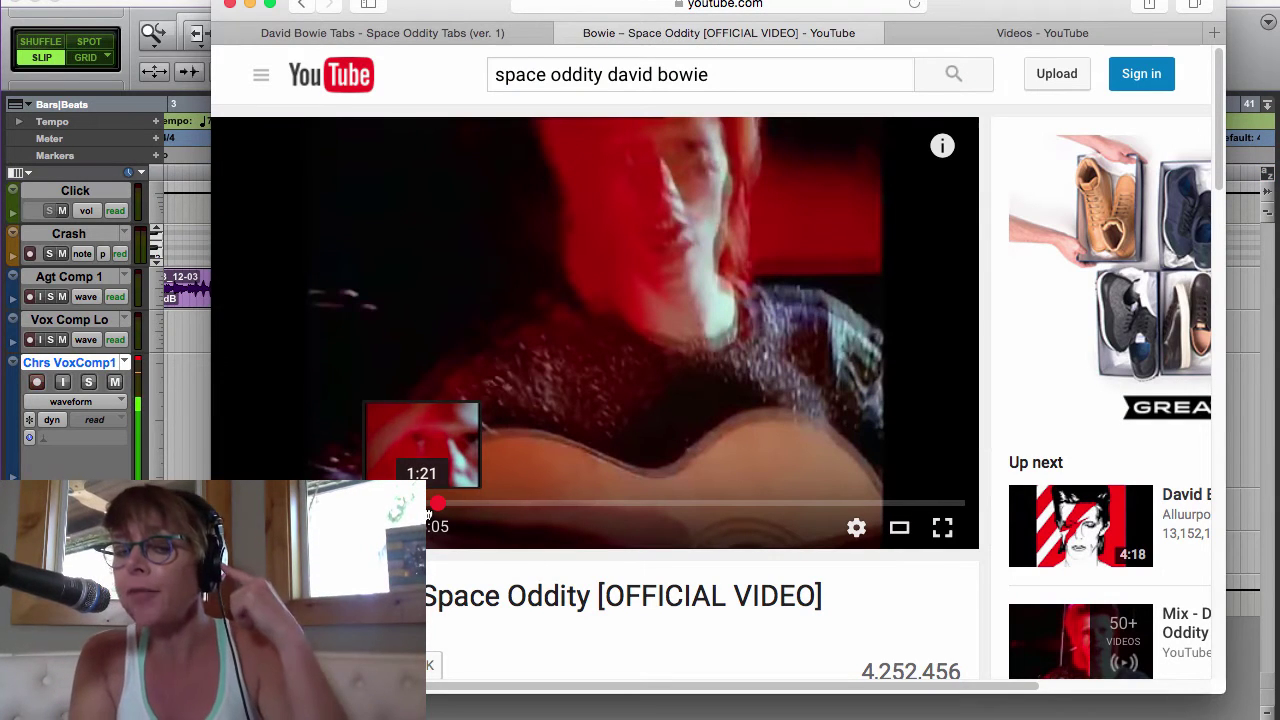
click(428, 508)
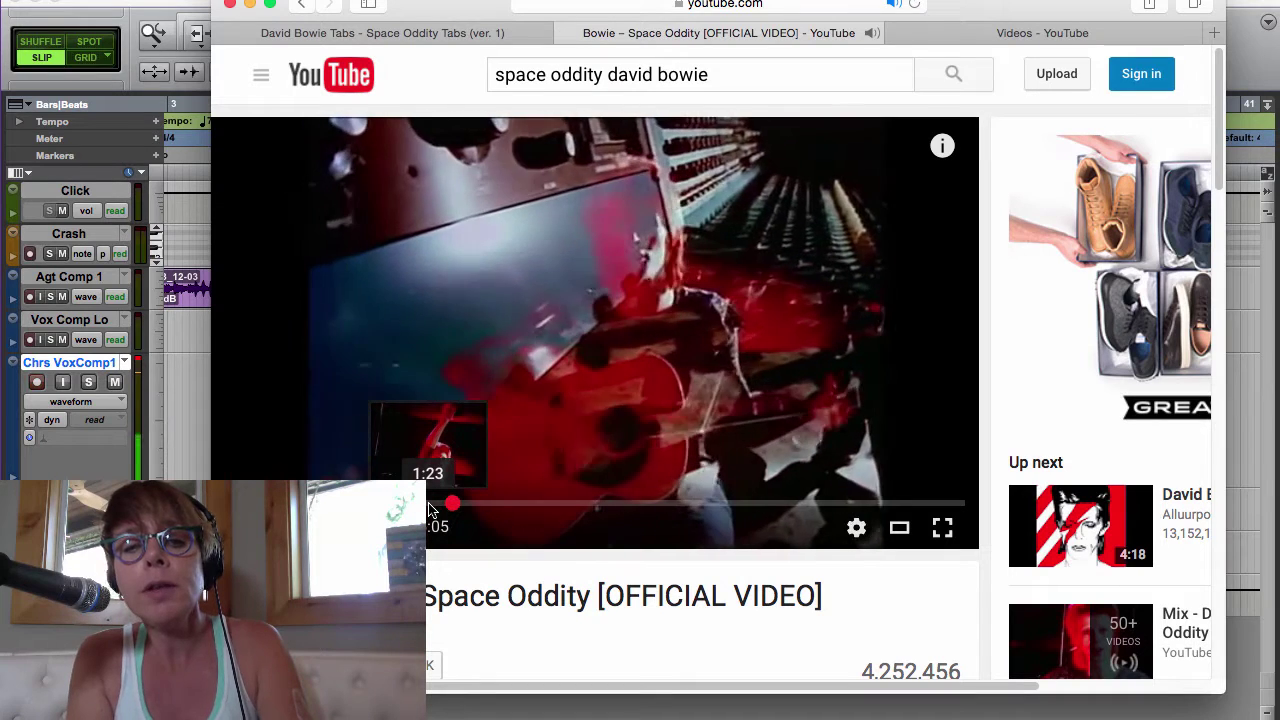
key(space)
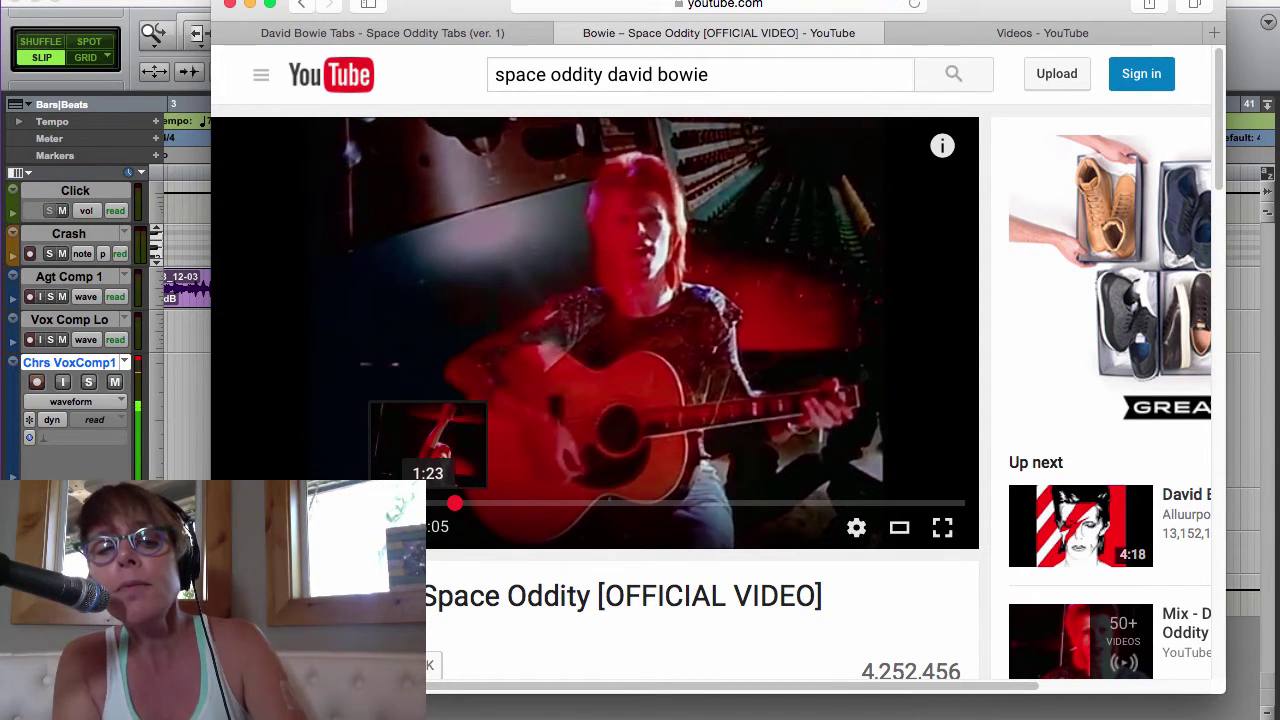
key(super+Tab)
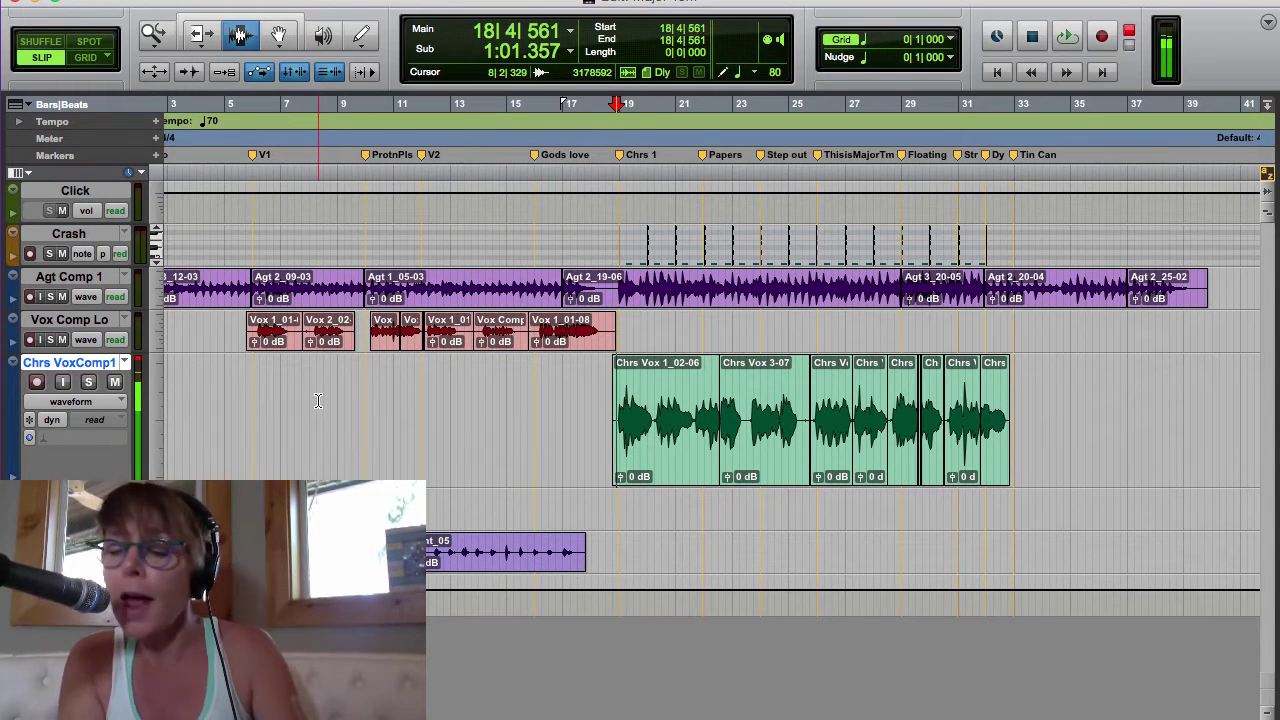
In the Mix window, create one mono audio track and name it Chrs Harm1.
key(super+equal)
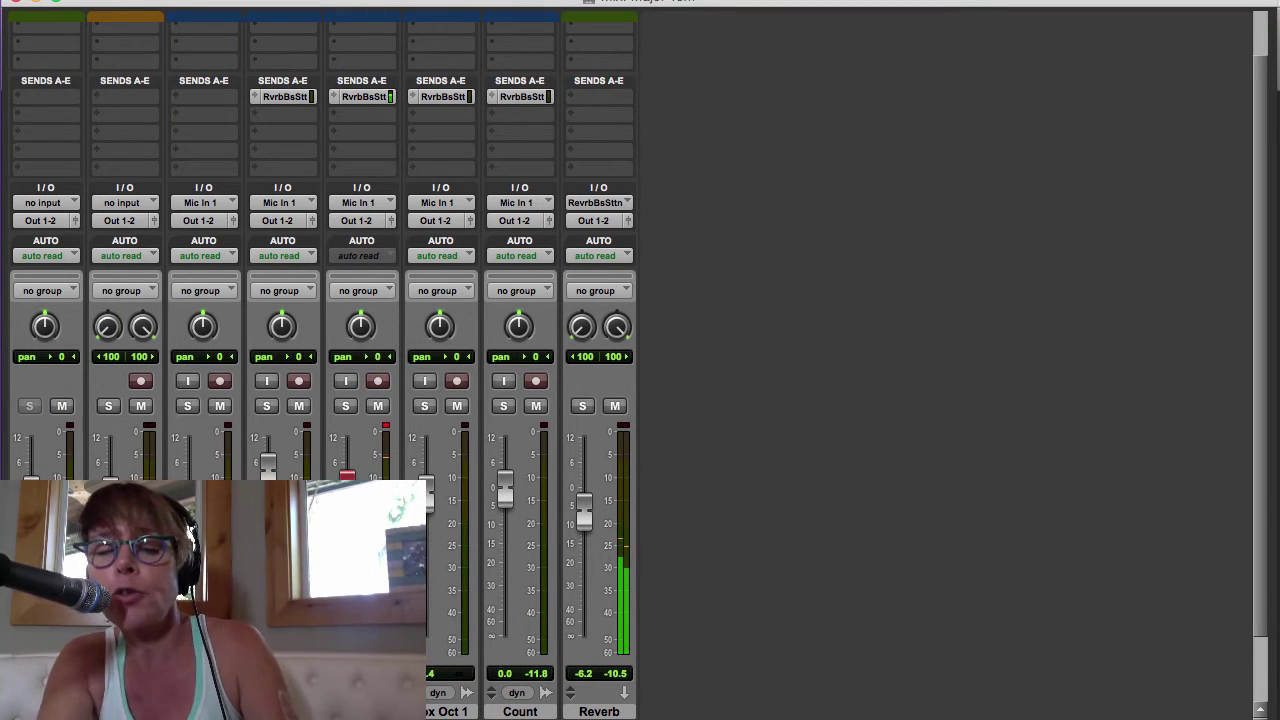
key(shift+super+n)
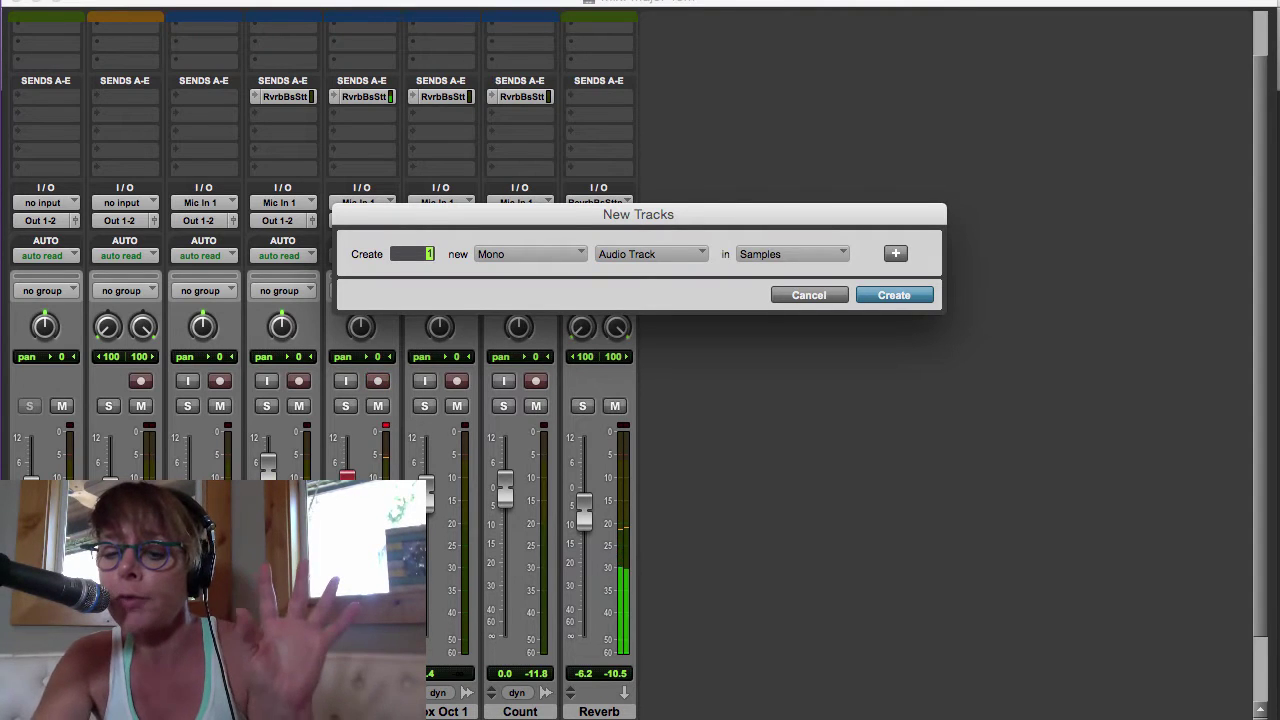
key(Return)
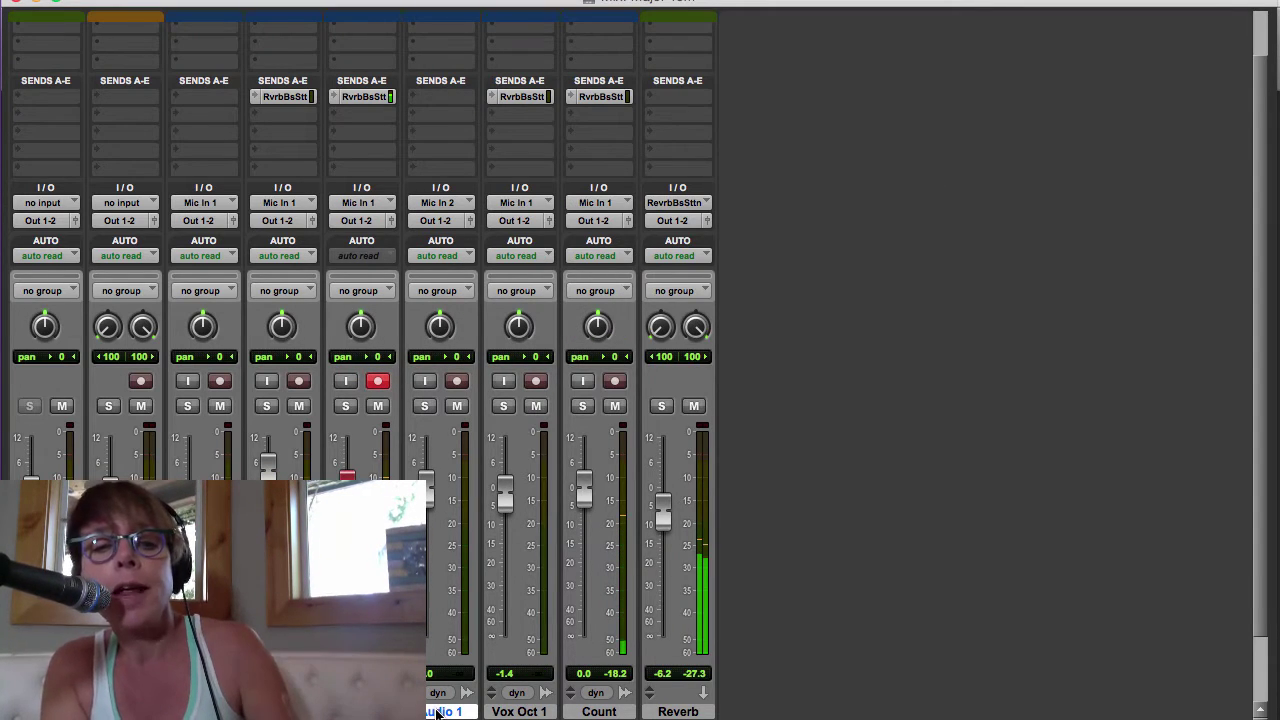
double_click(437, 712)
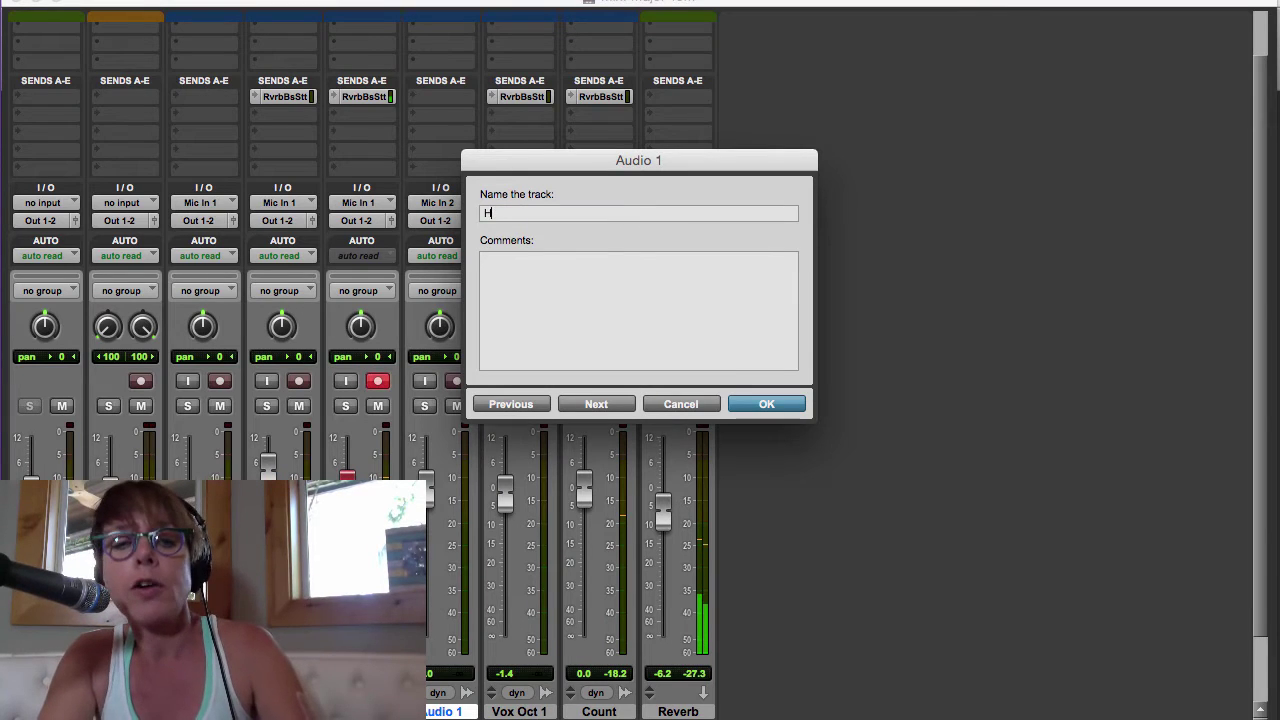
text(Chrs )
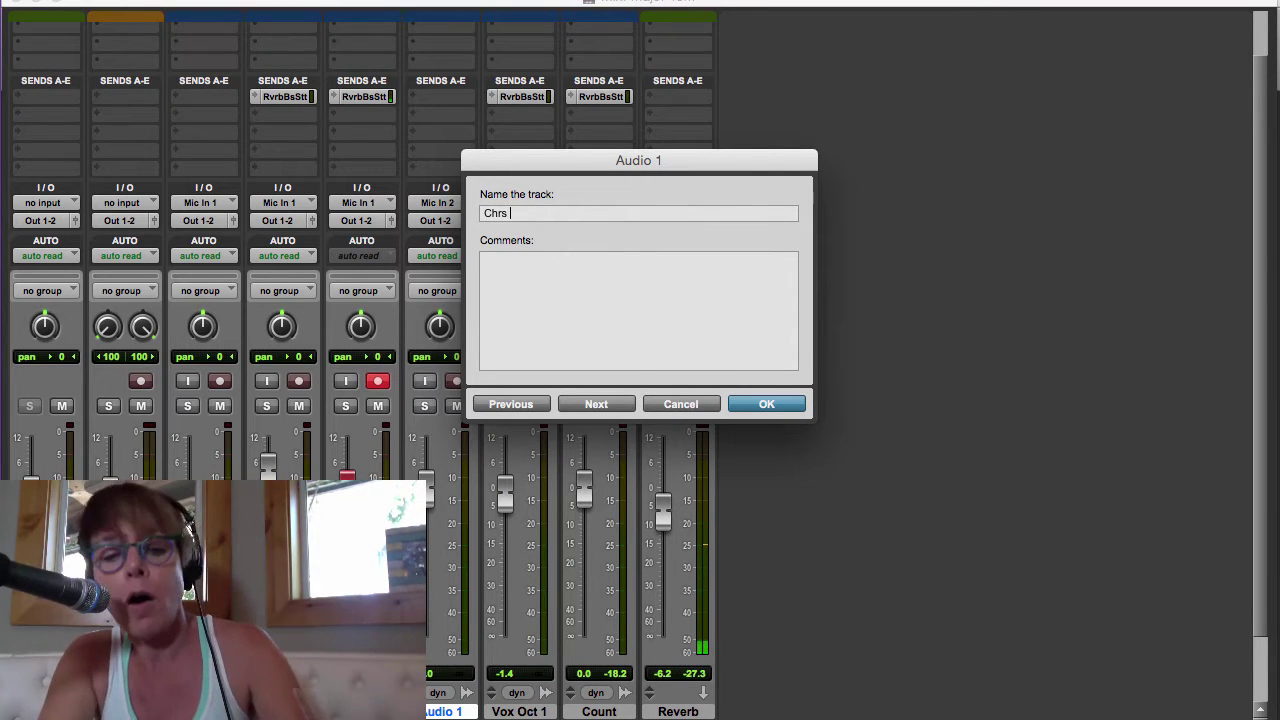
text(Harm1)
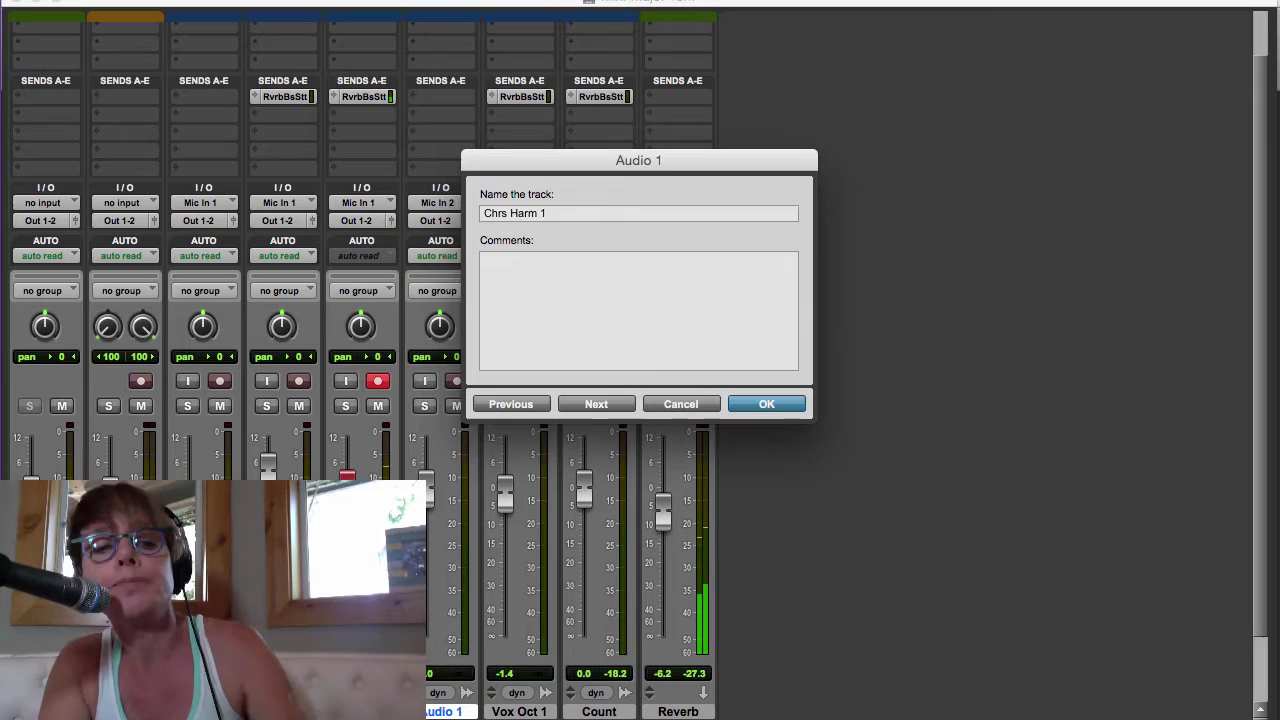
key(Return)
Set Chrs Harm1's input to Mic In 1, activate its RvrbBsStt send, and record-arm only it.
click(437, 202)
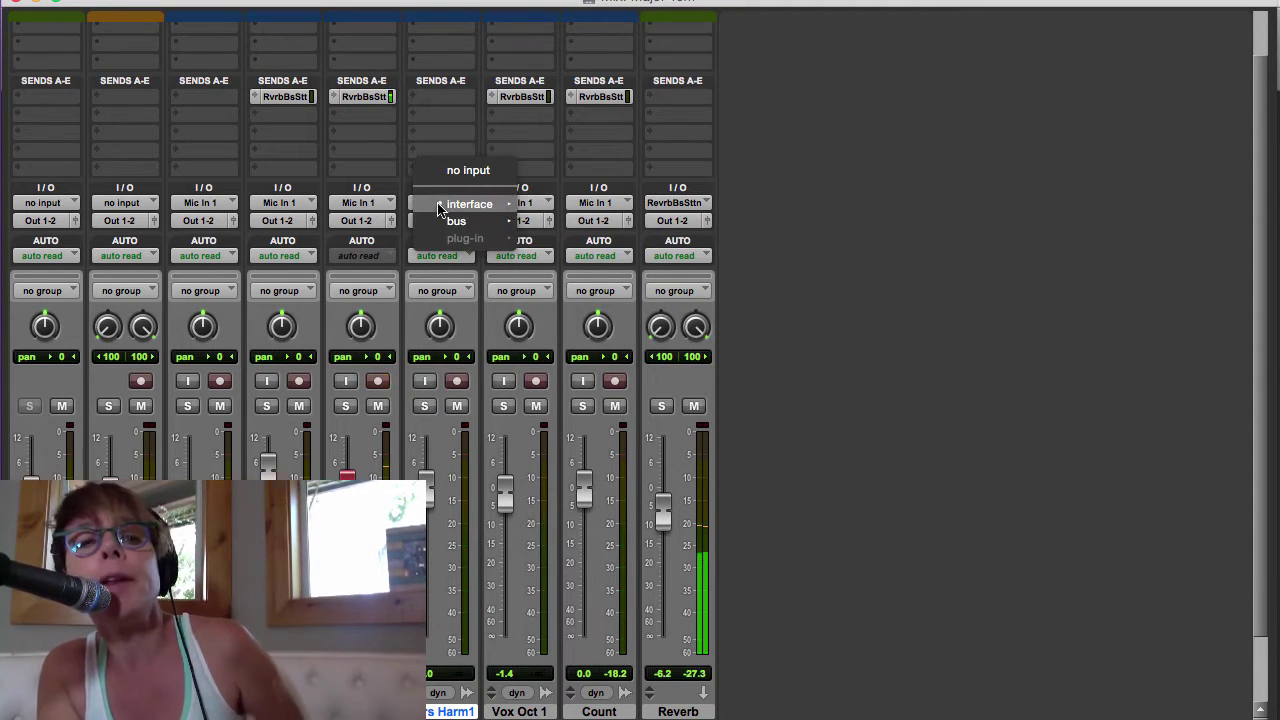
mouse_move(500, 205)
click(568, 207)
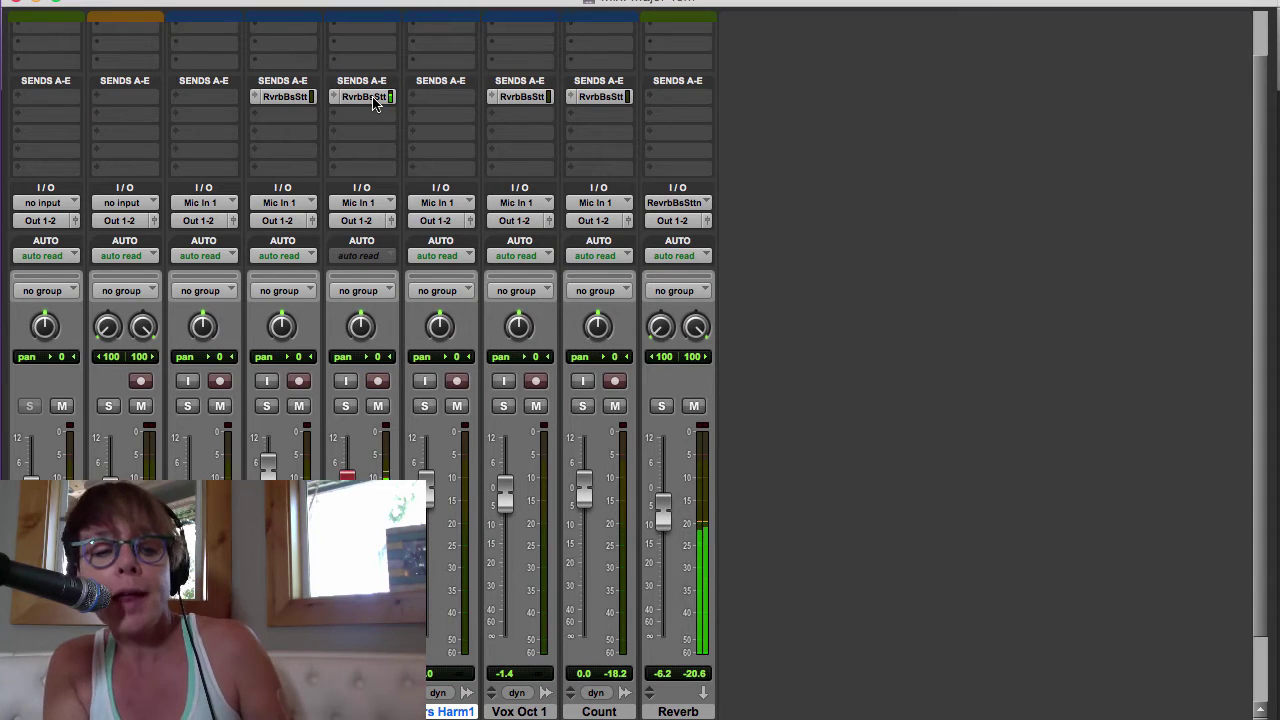
click(440, 98)
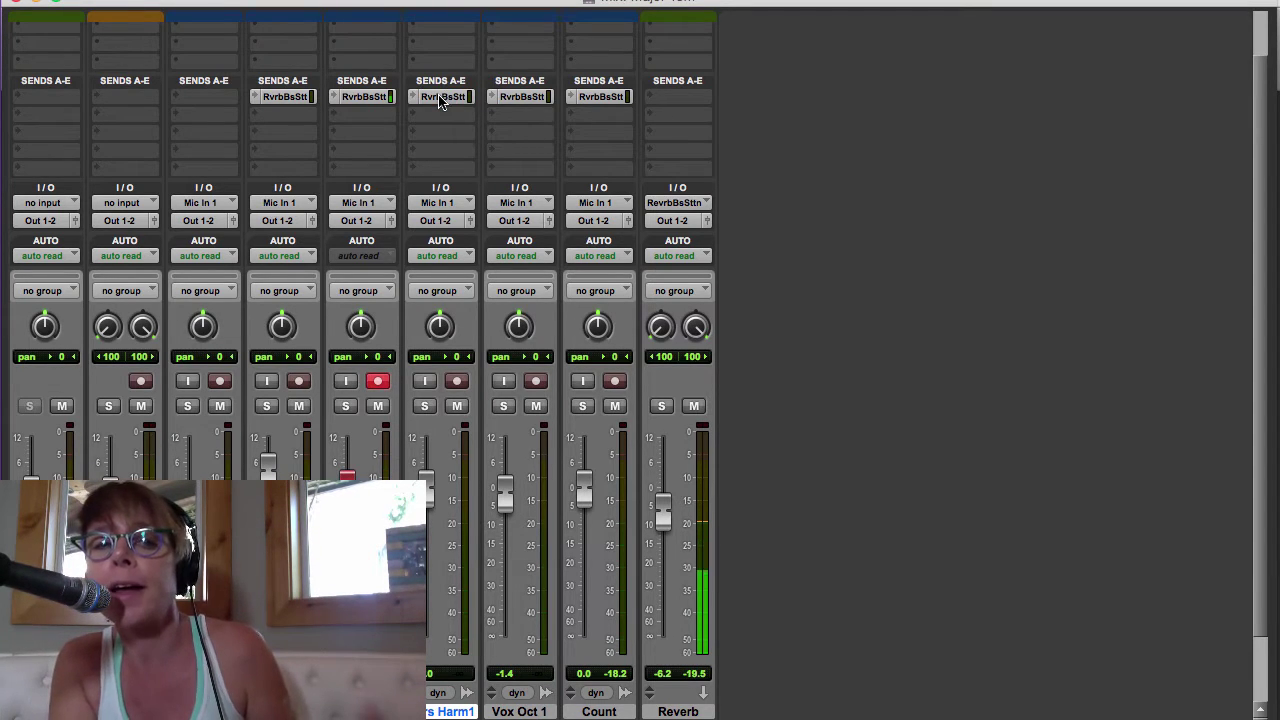
click(455, 386)
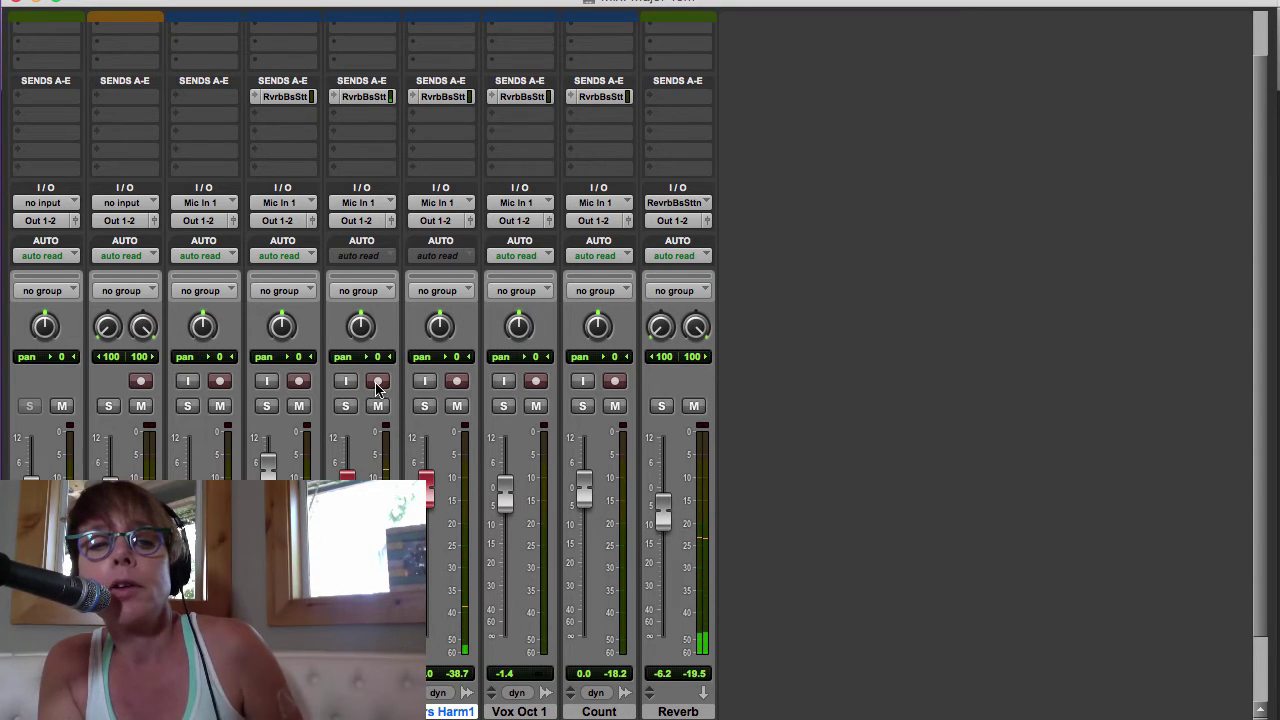
click(377, 384)
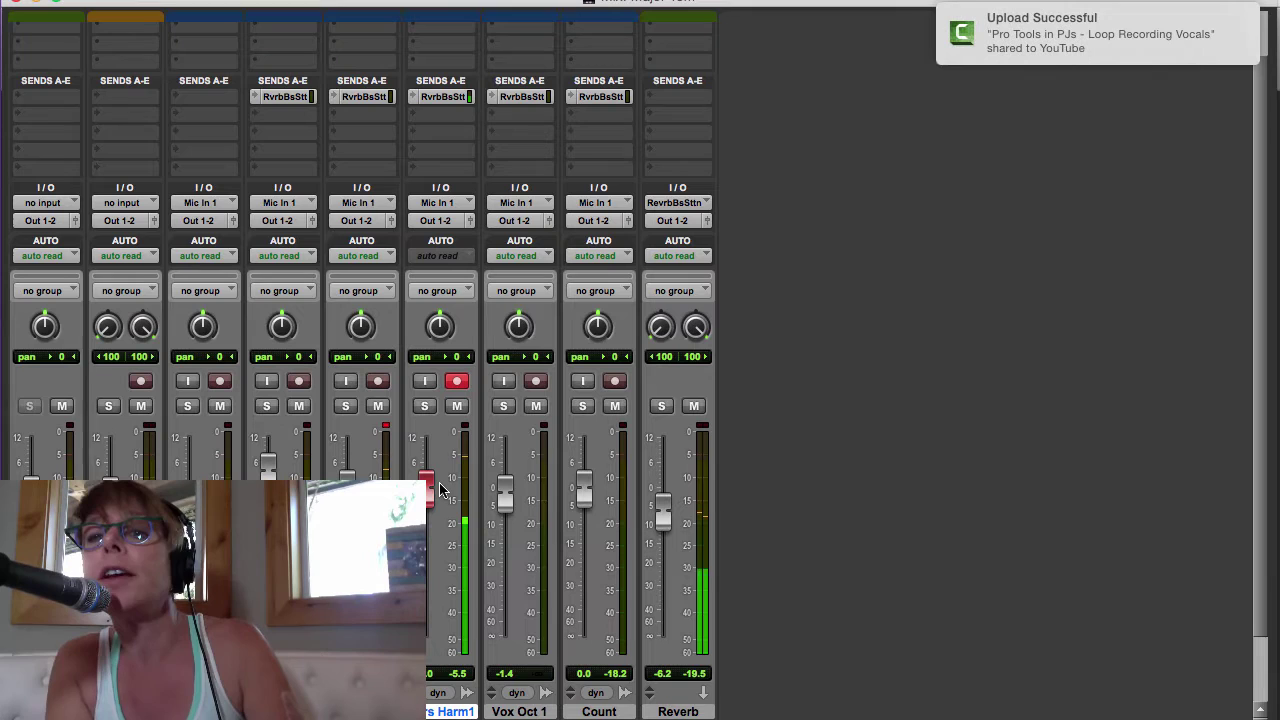
Return to the Edit window and zoom in around bar 18.
key(super+equal)
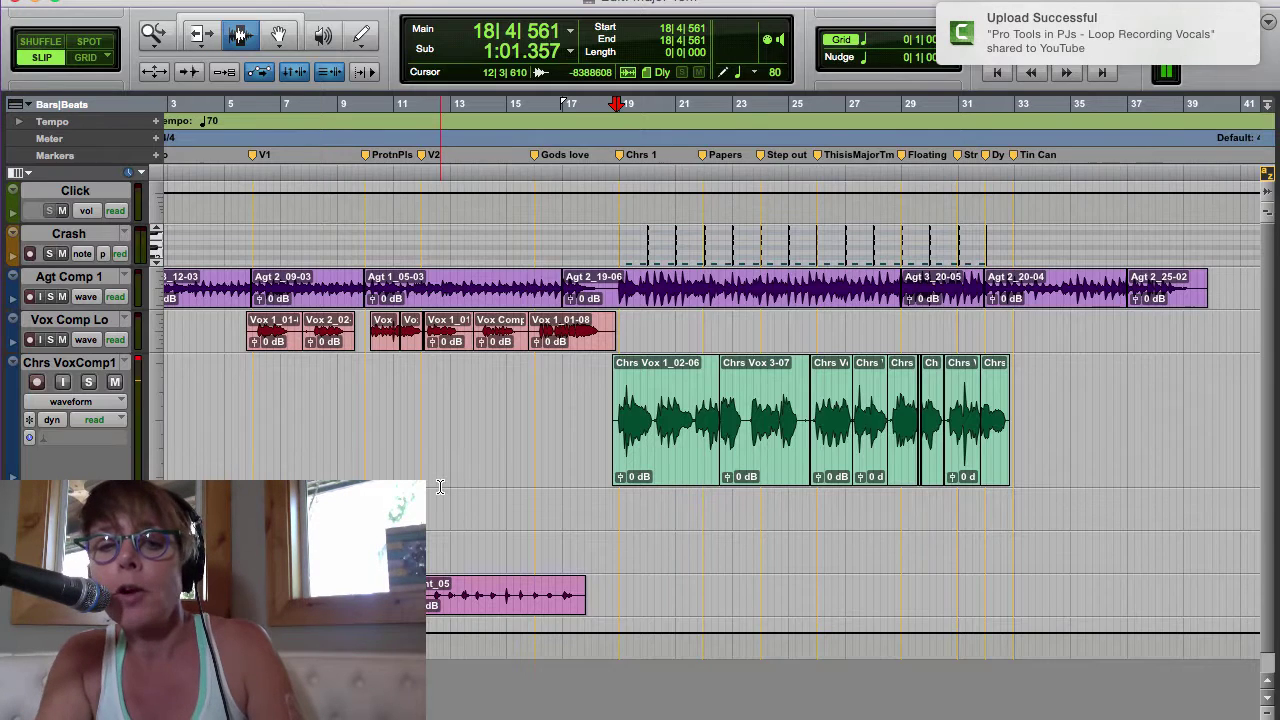
click(603, 513)
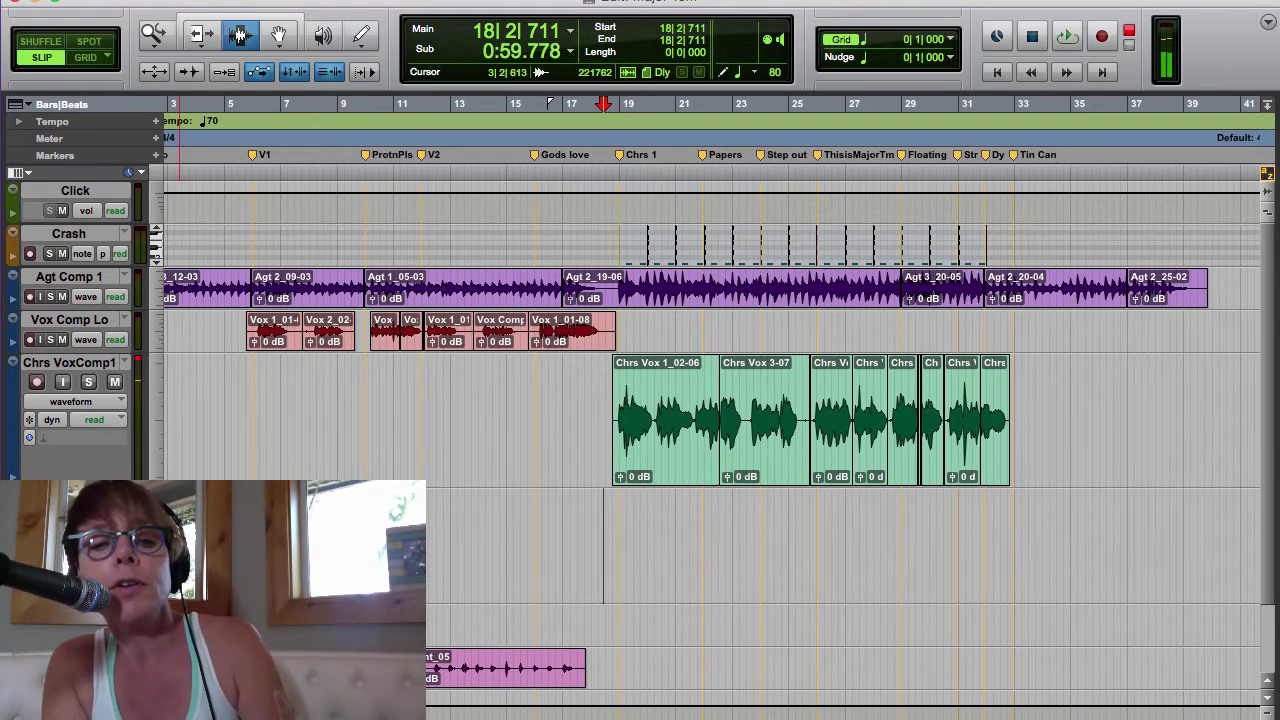
key(super+bracketright)
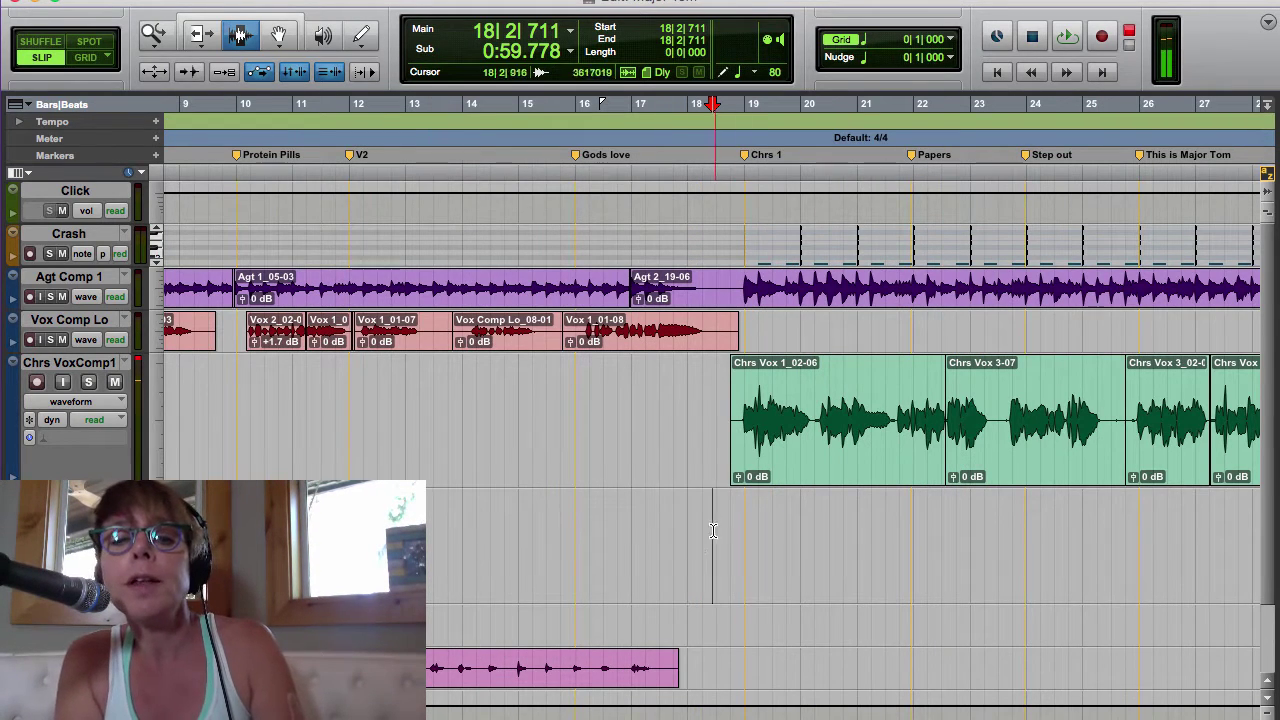
click(689, 553)
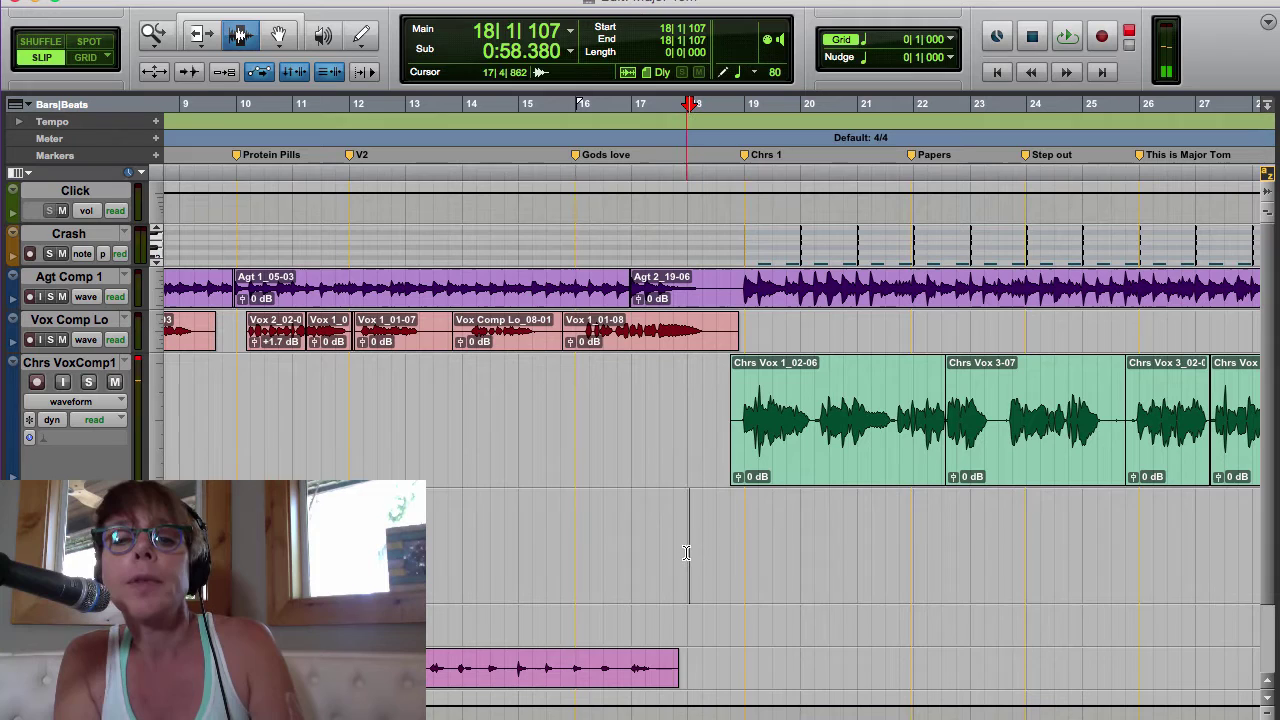
Audition the lead-in from several start points, settling on 18|1|175.
click(688, 553)
key(space)
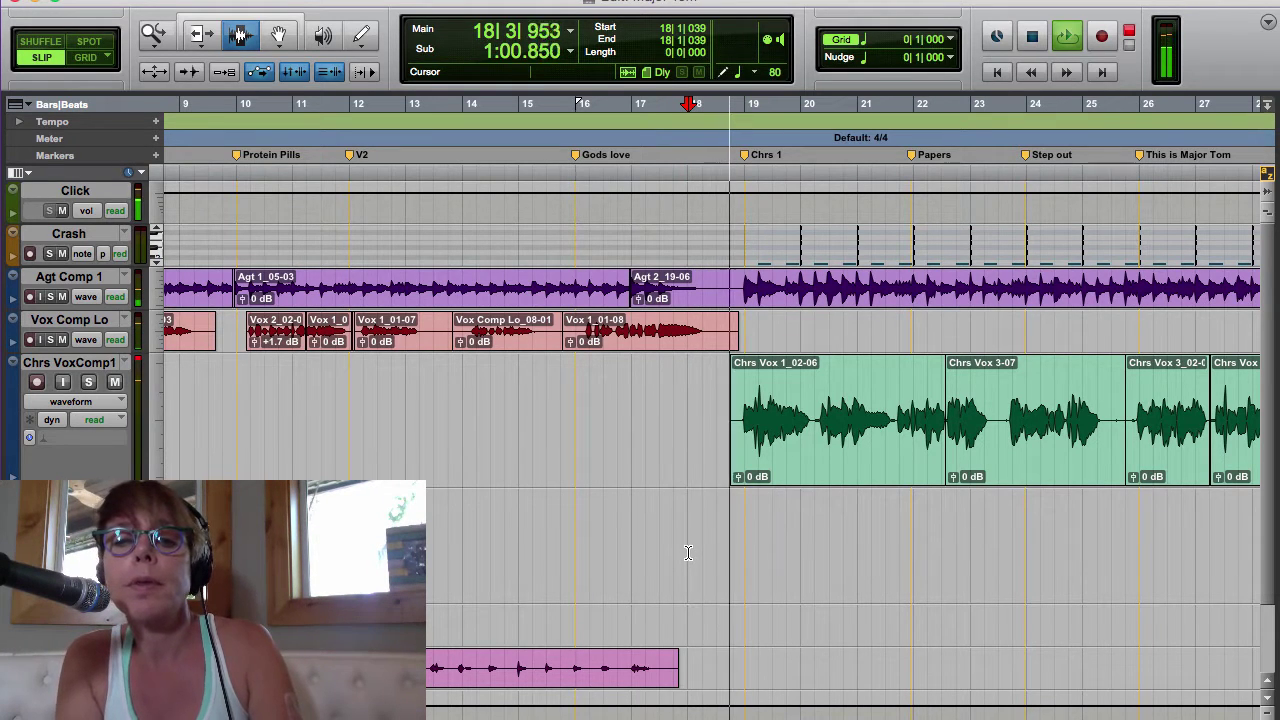
key(space)
click(668, 553)
key(space)
key(space)
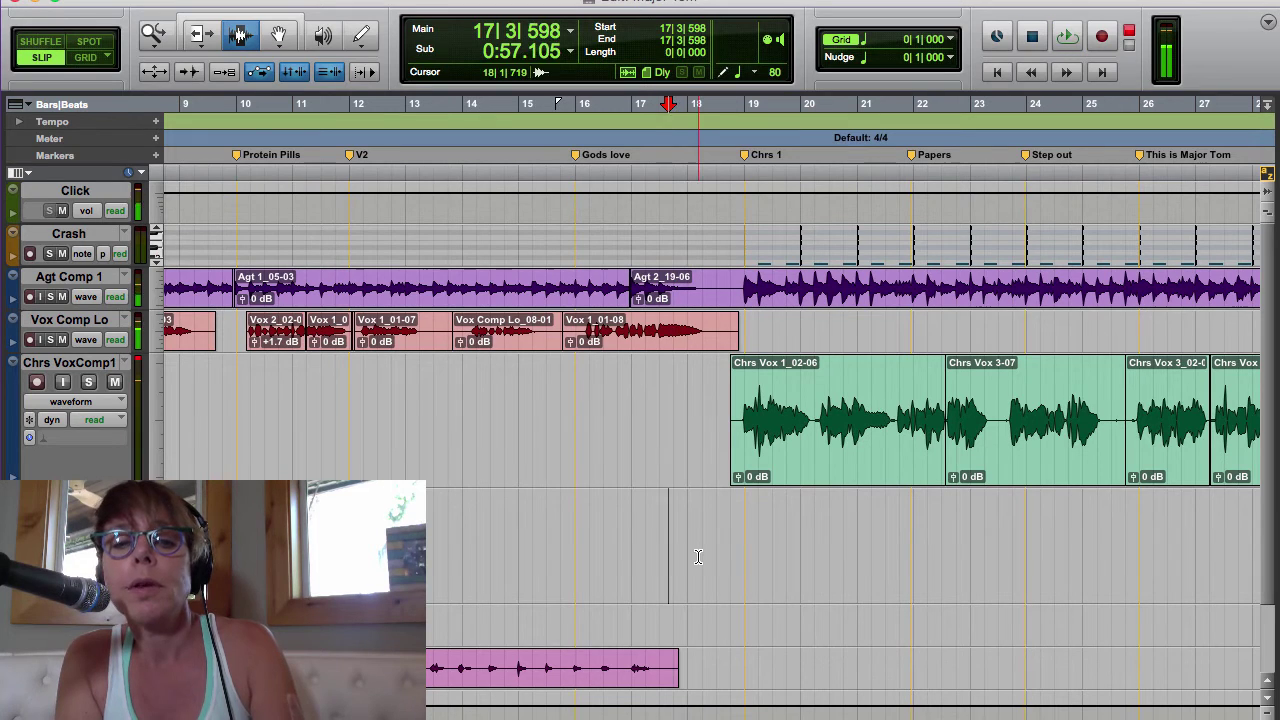
click(690, 558)
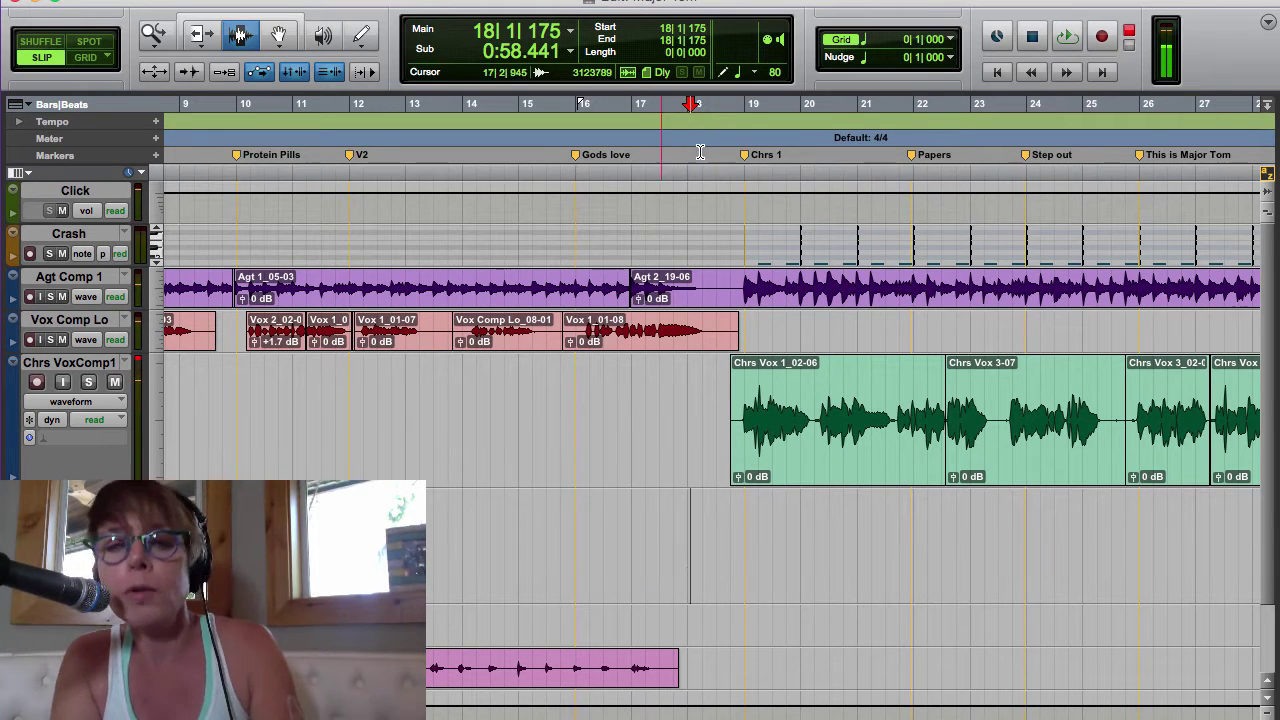
key(space)
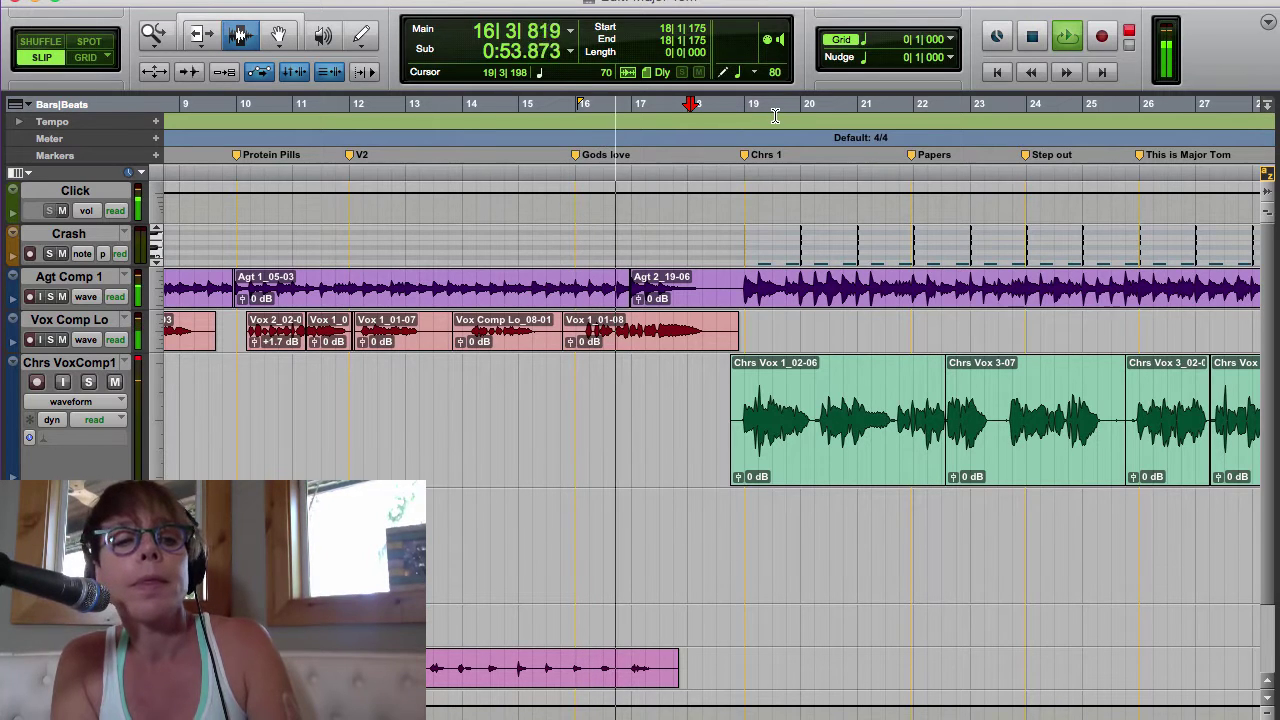
key(space)
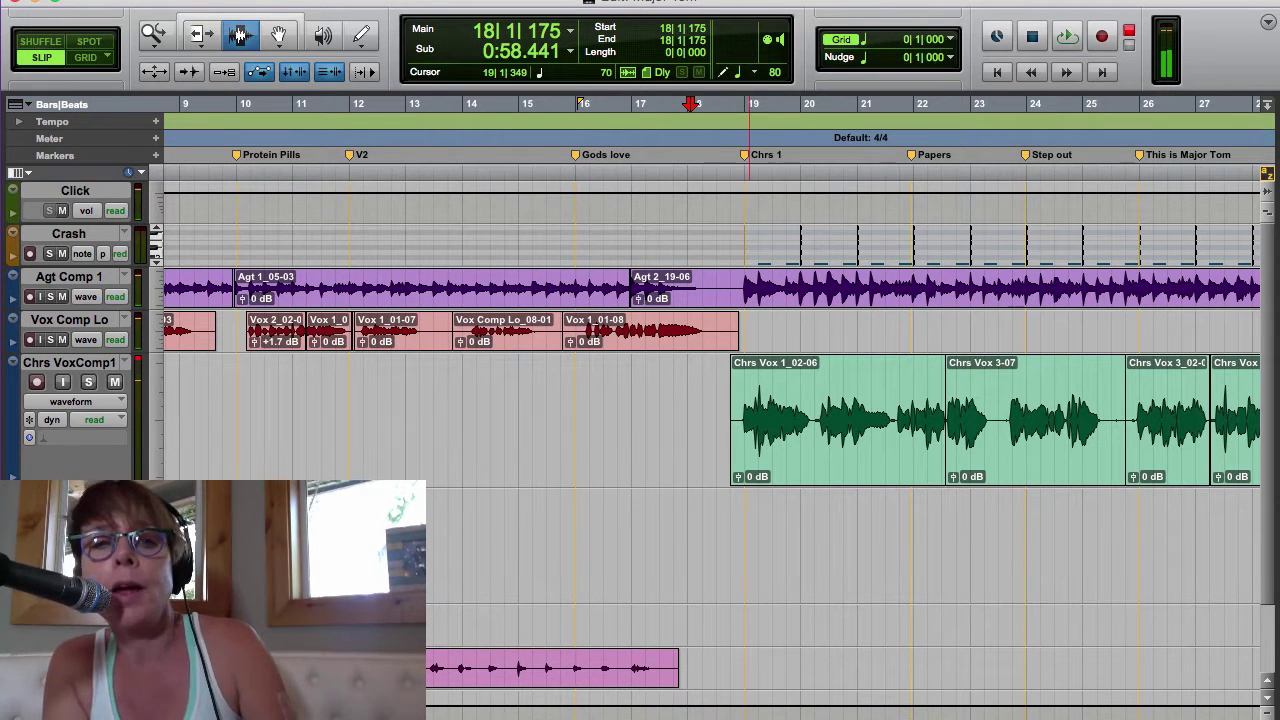
Turn on QuickPunch from the Options menu.
click(590, 0)
mouse_move(530, 0)
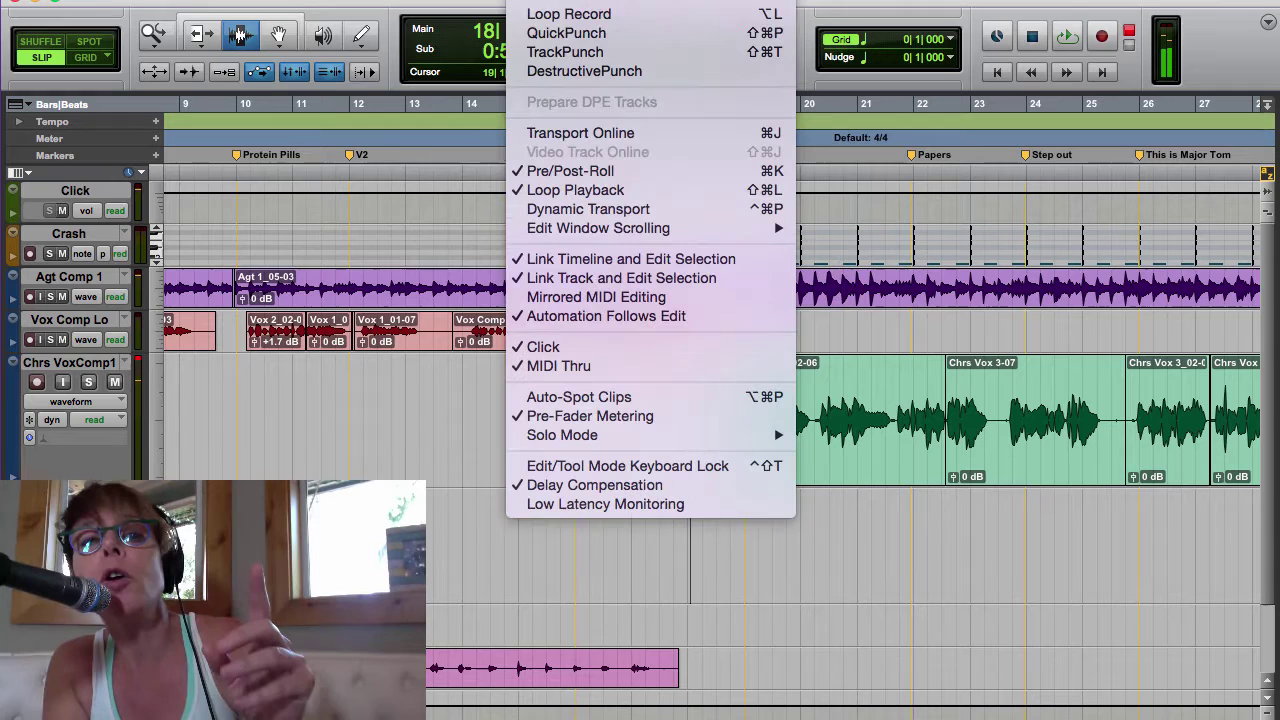
click(578, 34)
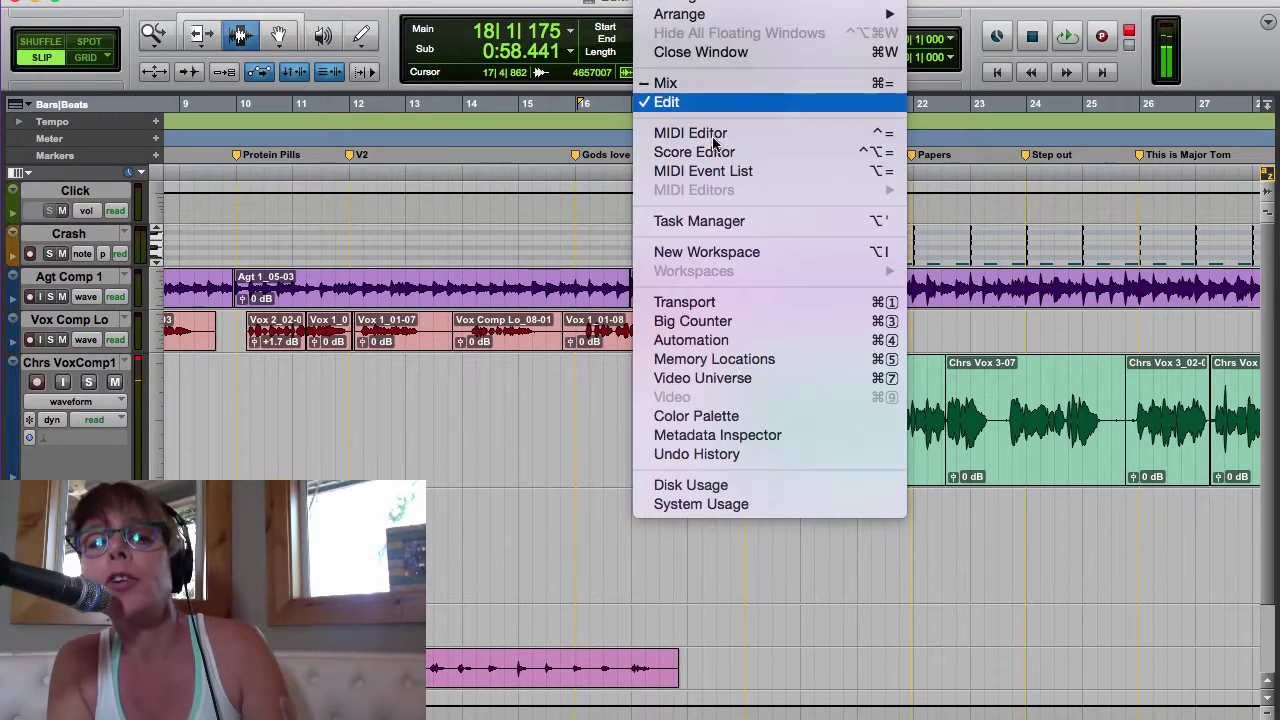
Open the floating Transport window and place the insertion point on the lower track.
click(737, 301)
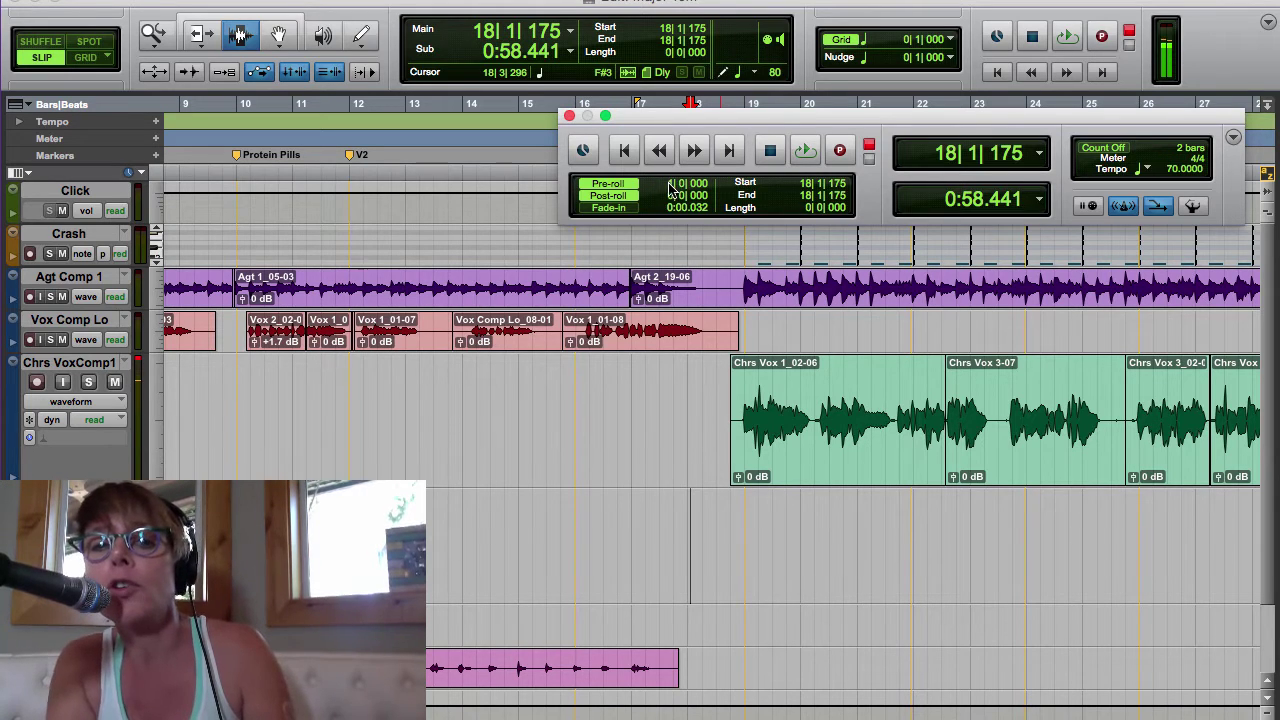
click(704, 420)
click(716, 533)
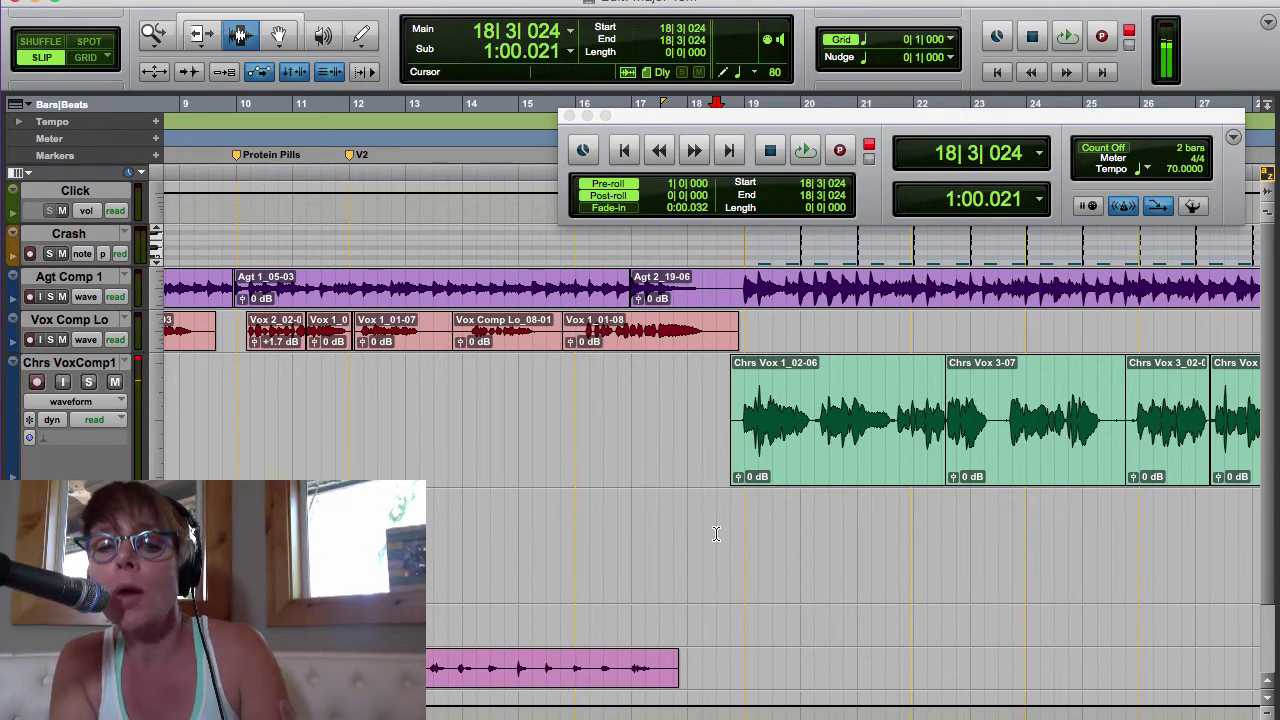
QuickPunch-record harmony on Chrs Harm1 from 18|1|787 with pre-roll, keeping take Chrs Harm 1_02-01.
click(699, 541)
key(space)
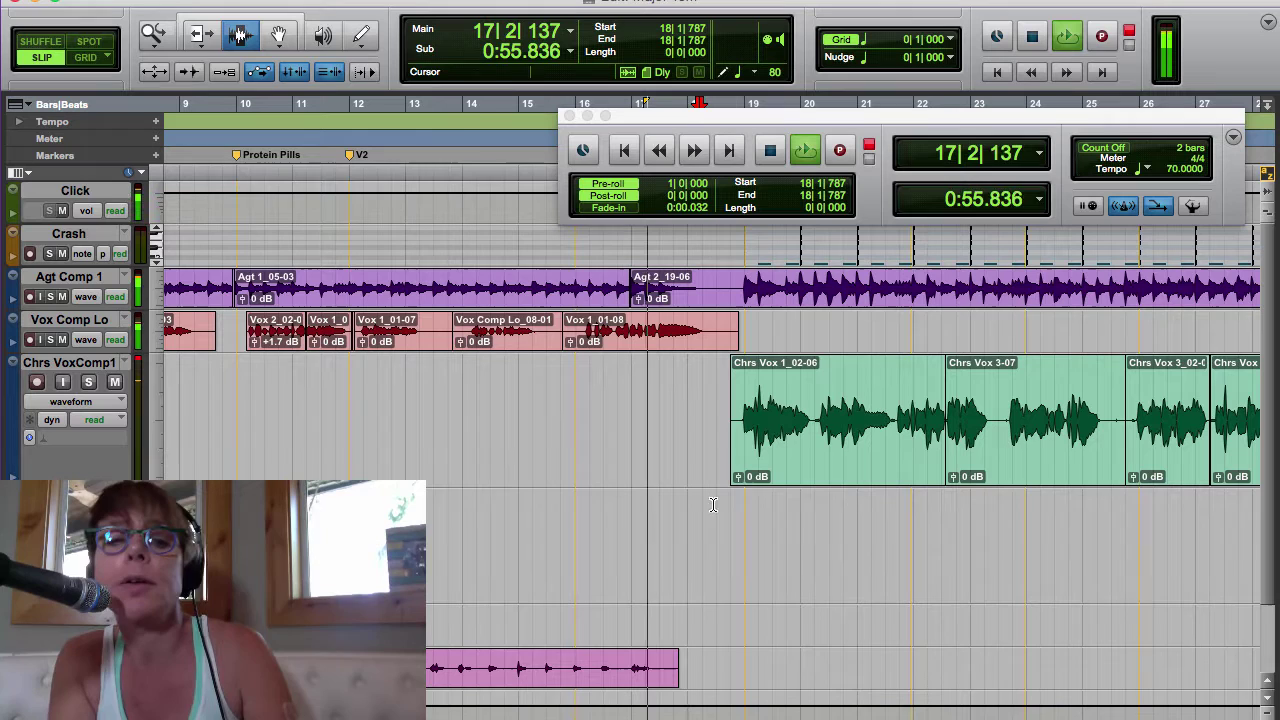
key(space)
key(super+space)
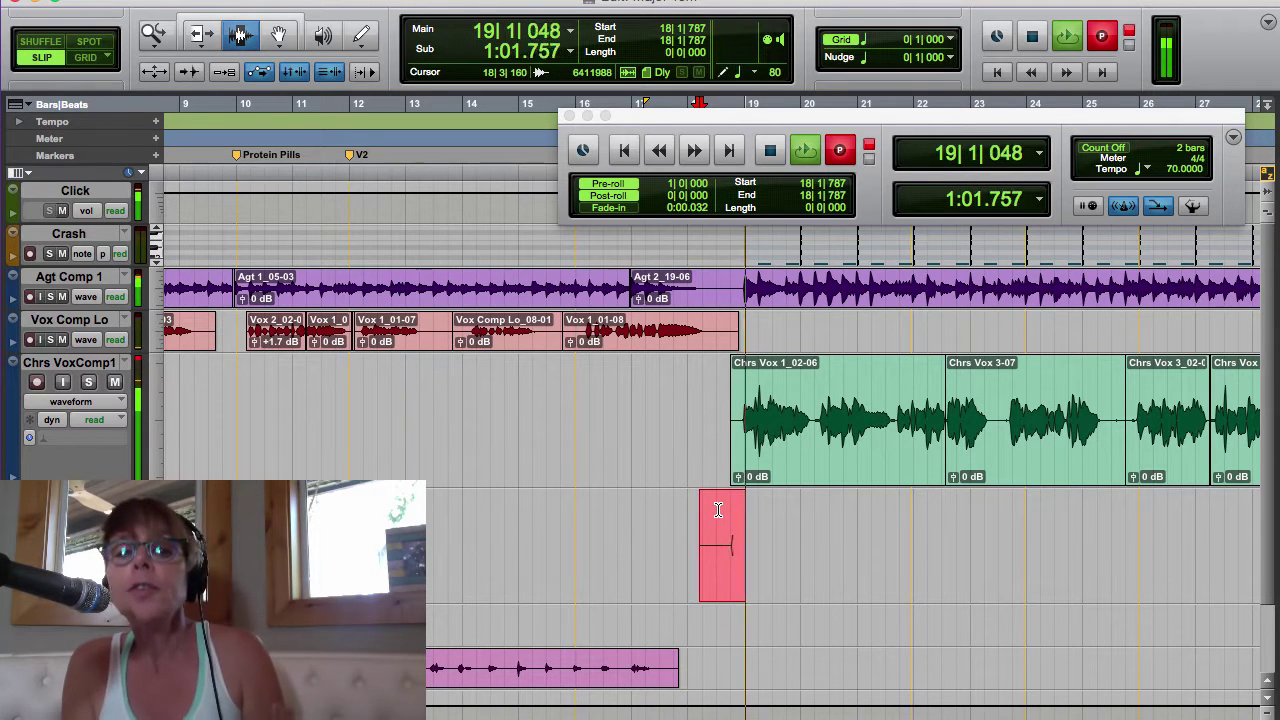
key(space)
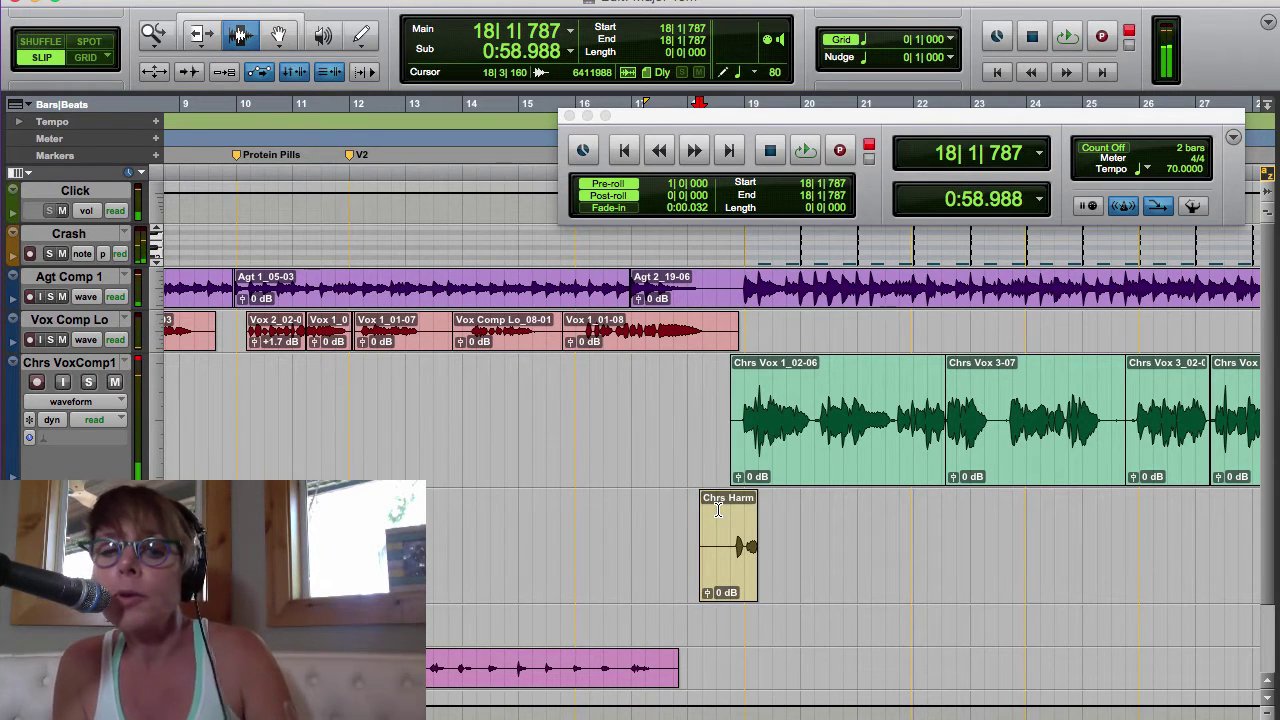
key(space)
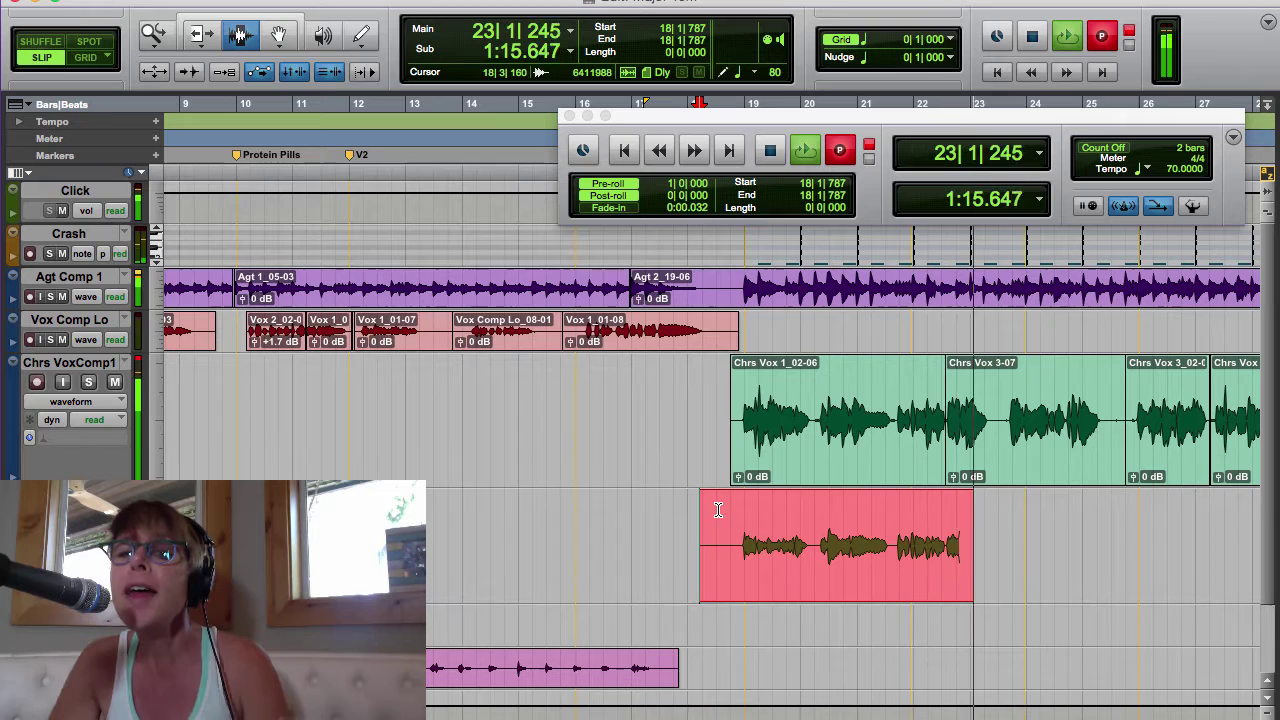
key(space)
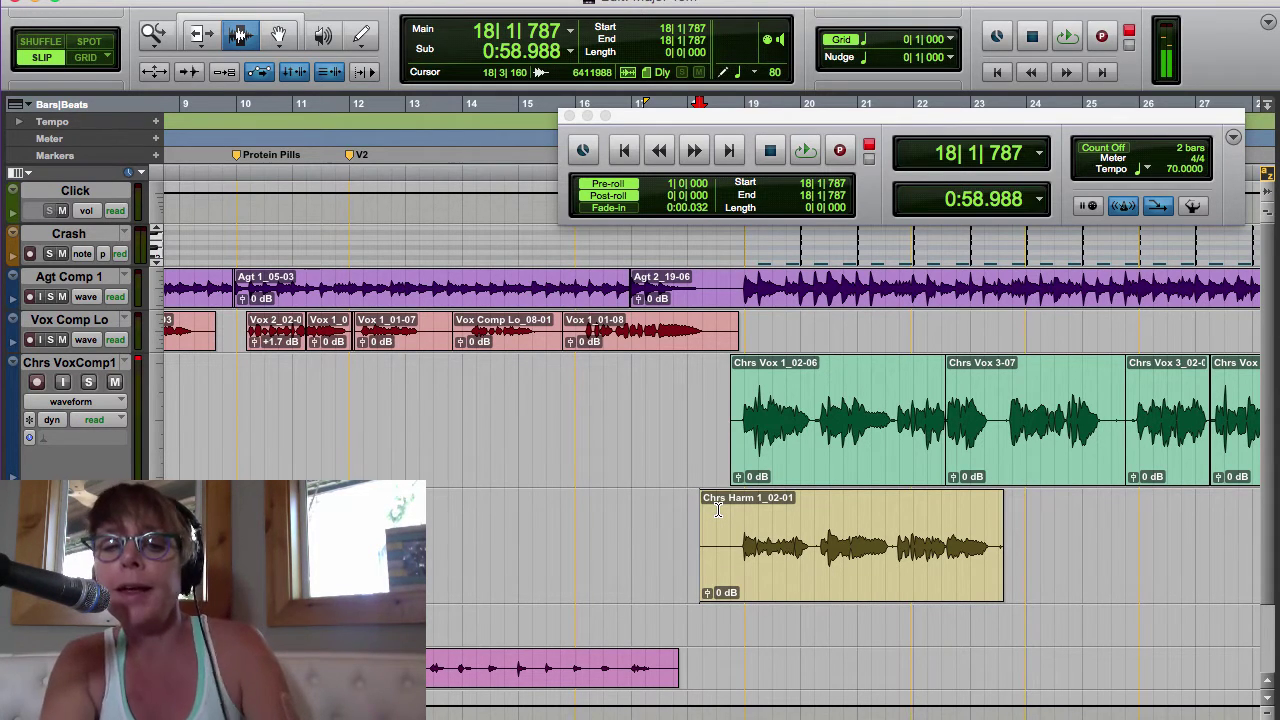
Punch-record several more harmony takes from 18|1|787.
key(super+space)
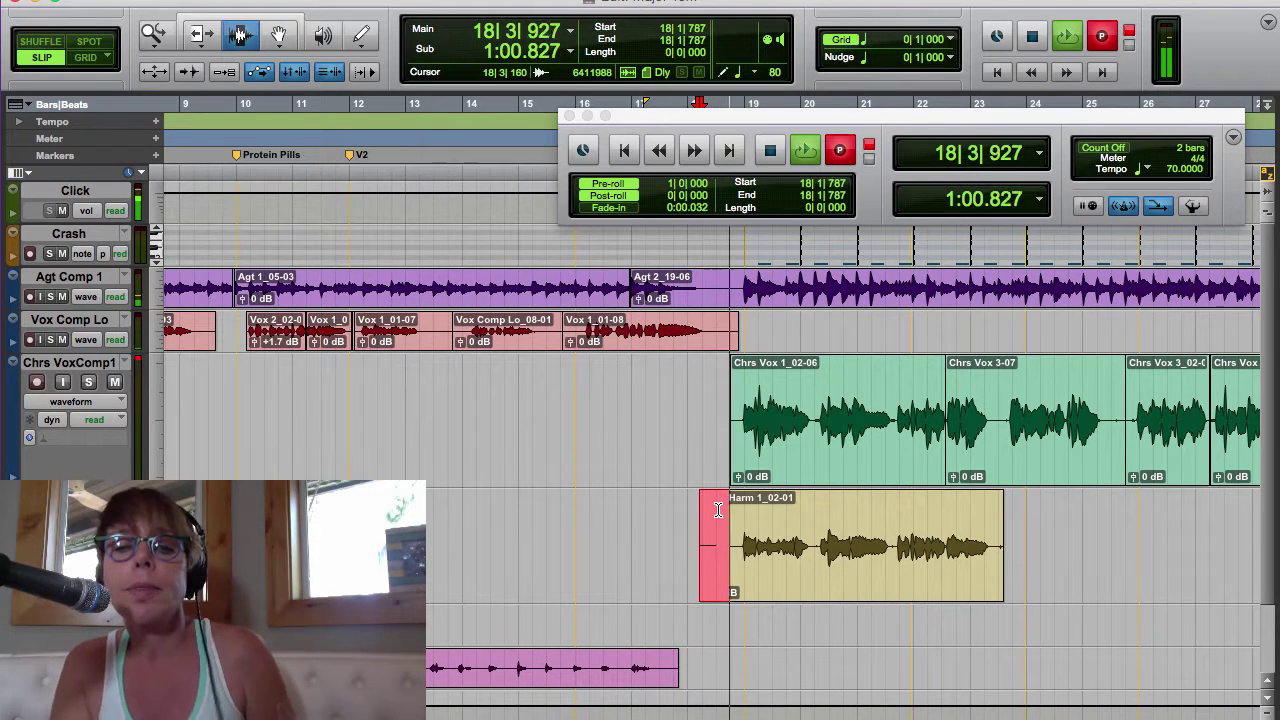
key(space)
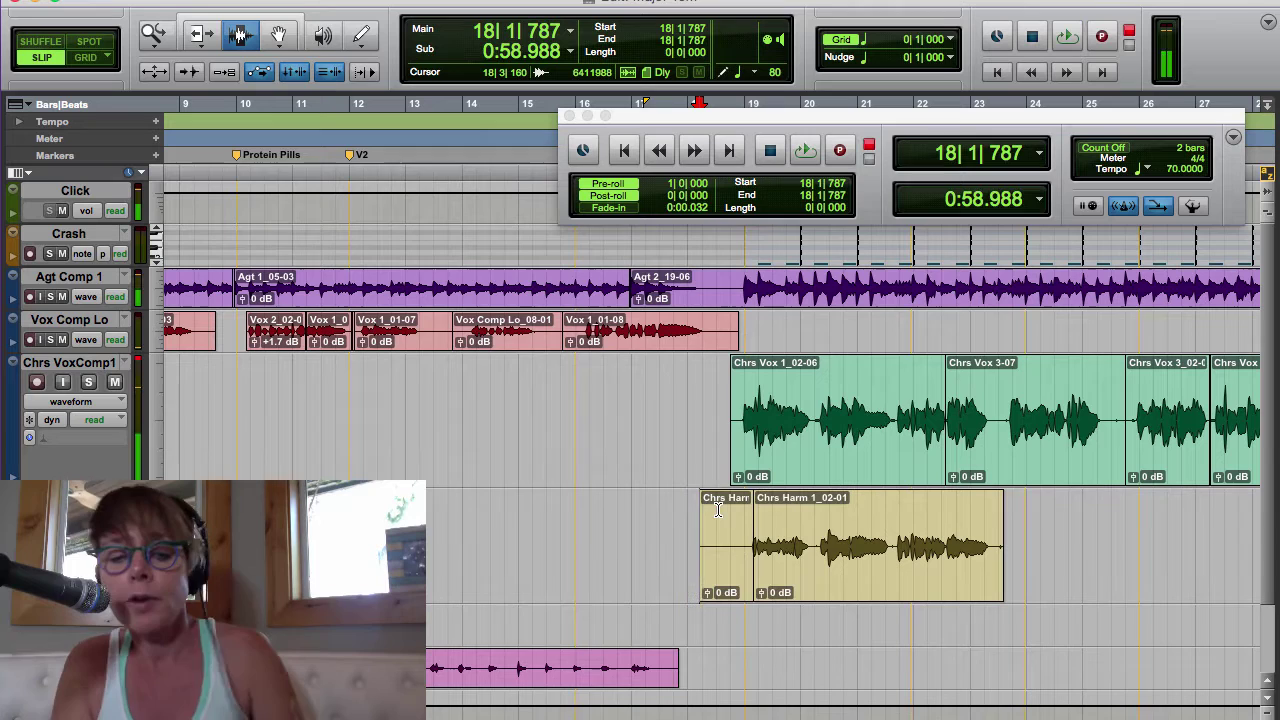
key(super+space)
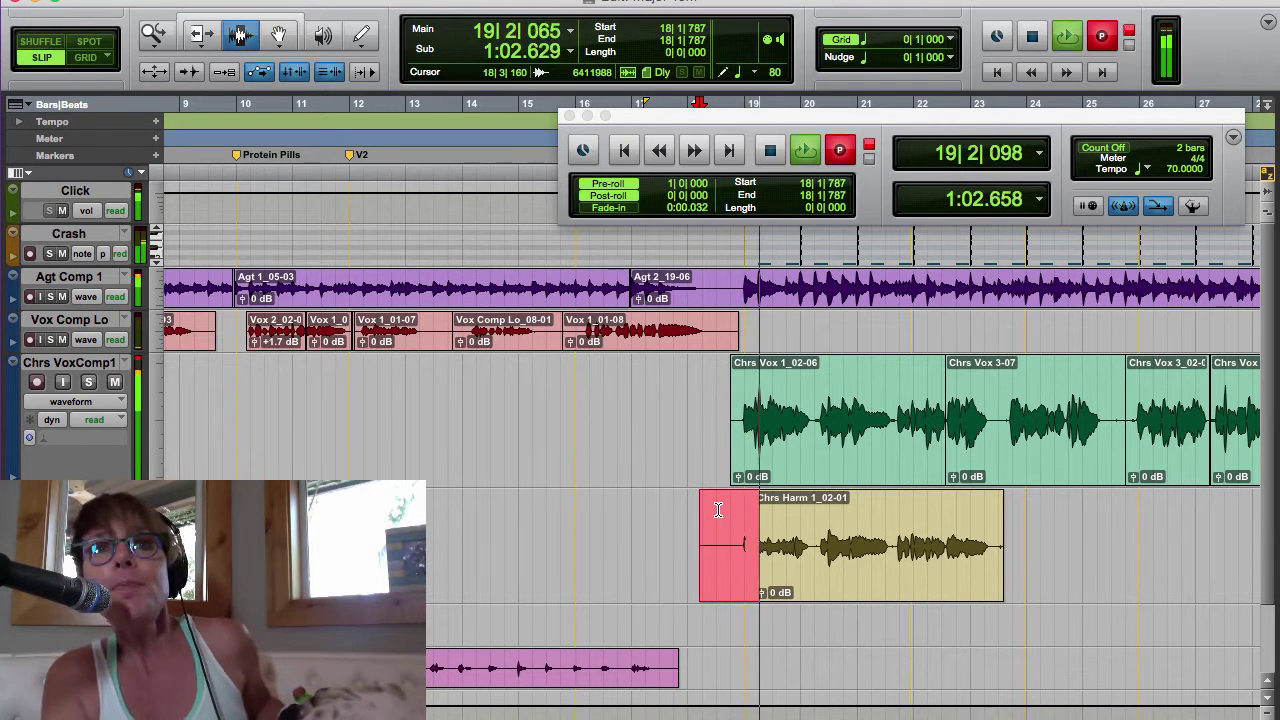
key(space)
key(space)
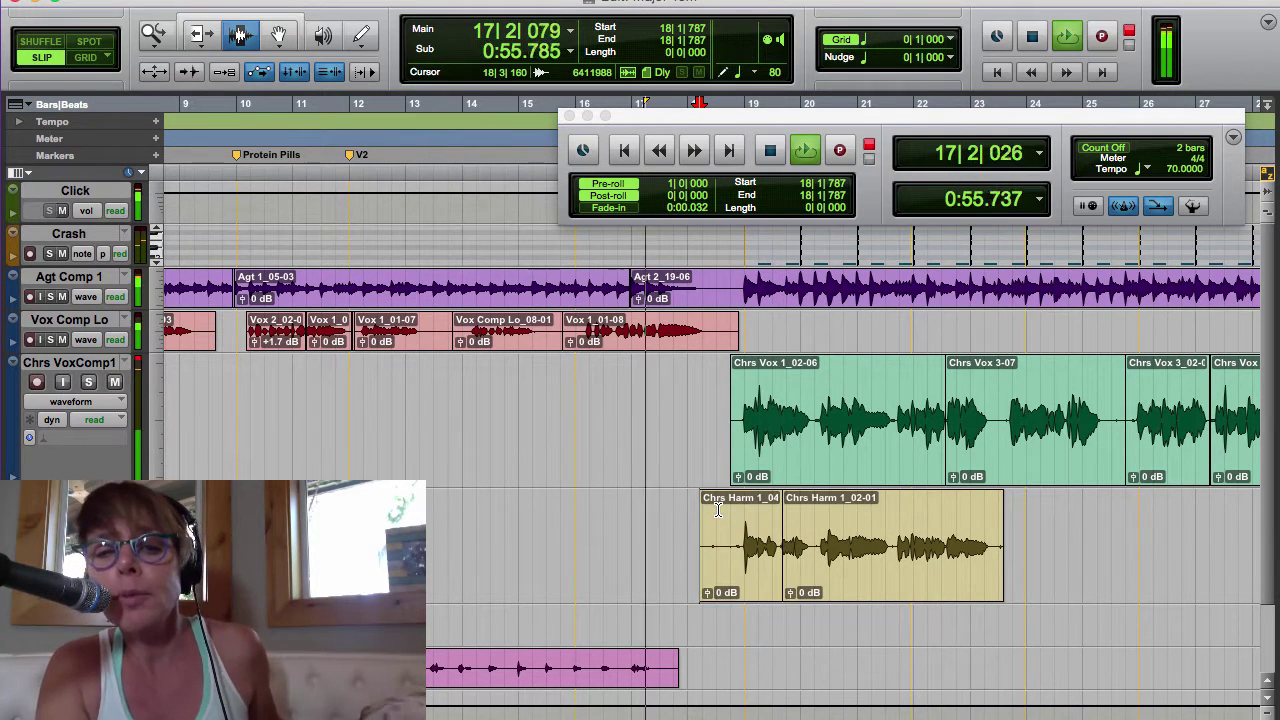
key(space)
key(space)
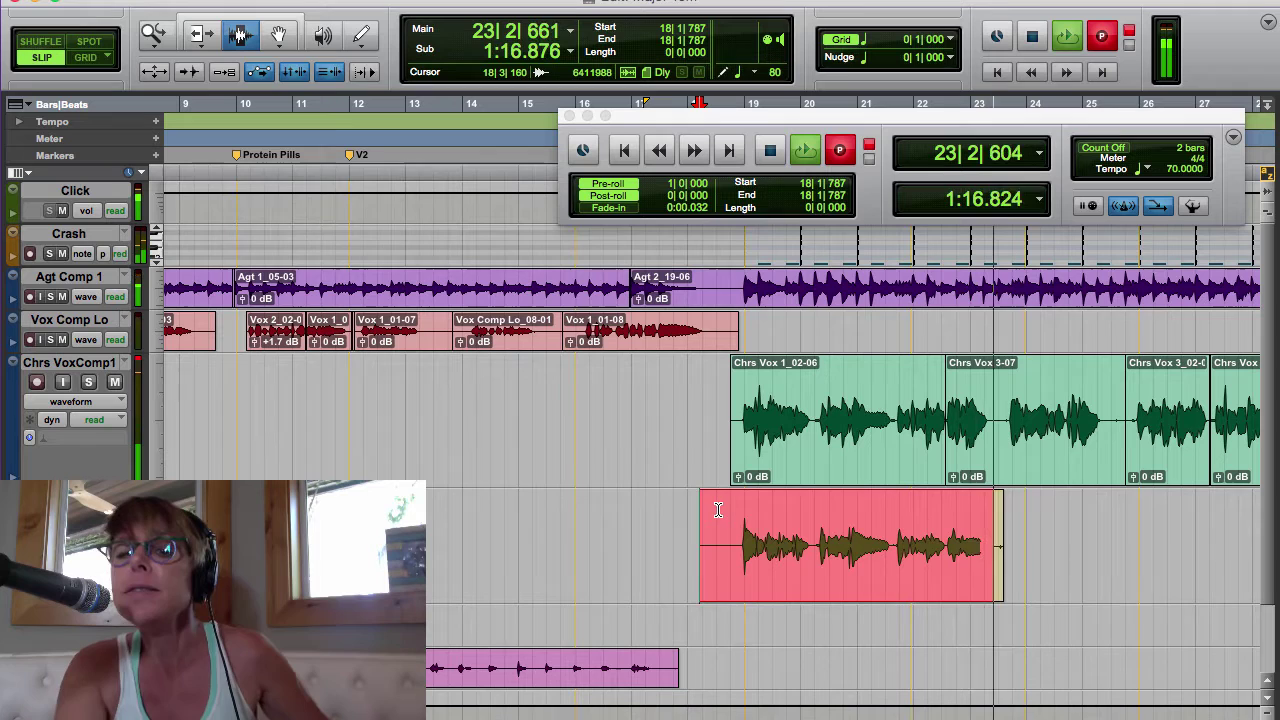
key(space)
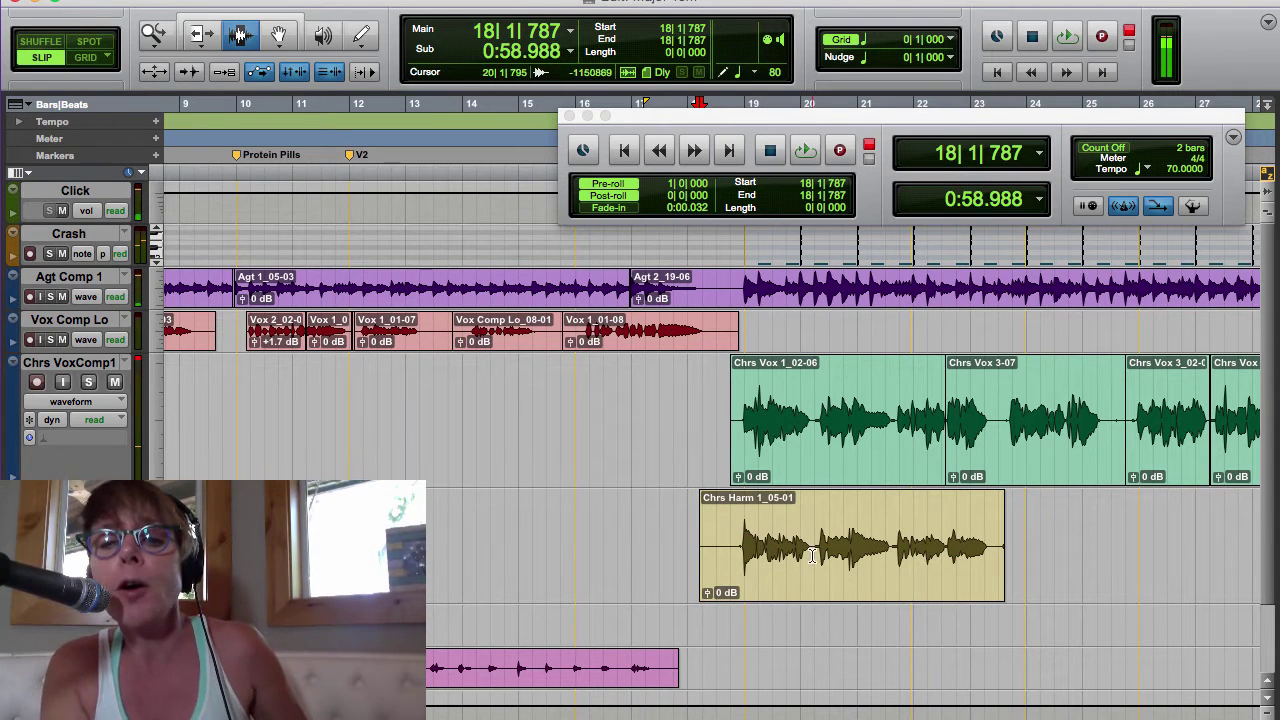
Re-punch the opening phrase 18|3|772–20|1|795 as new take Chrs Harm 1_07.
drag(813, 550, 727, 554)
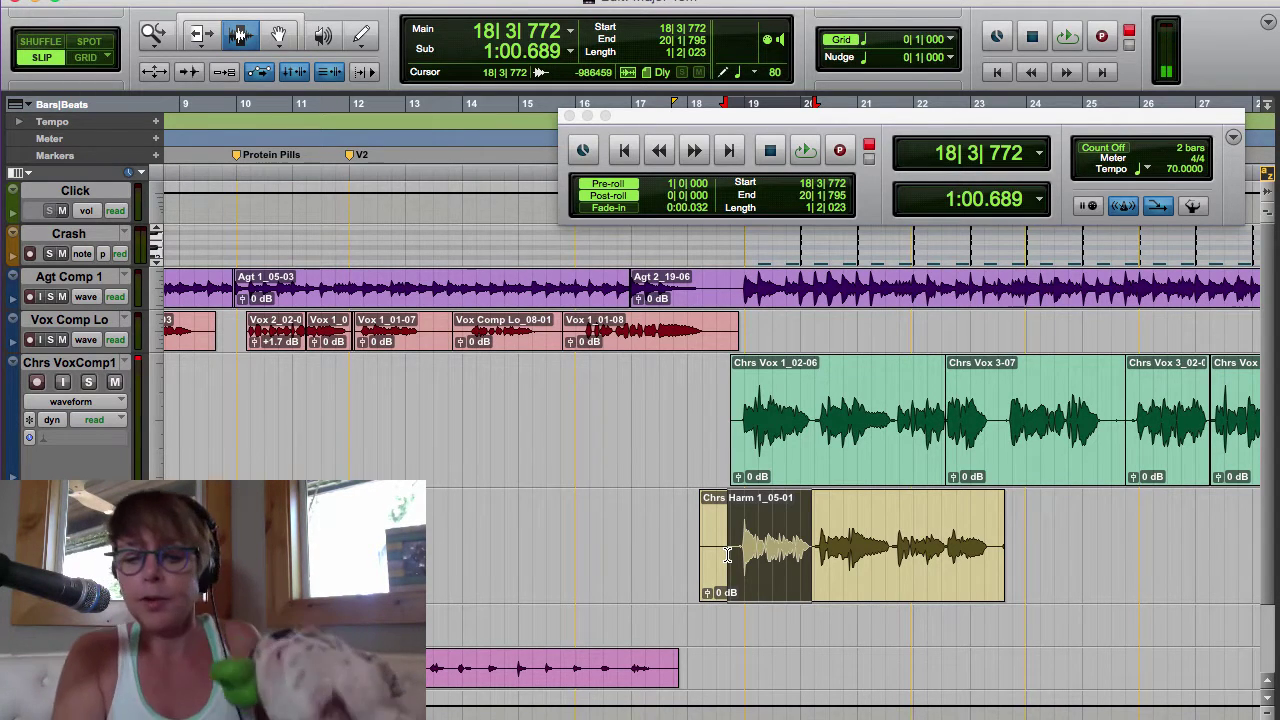
key(space)
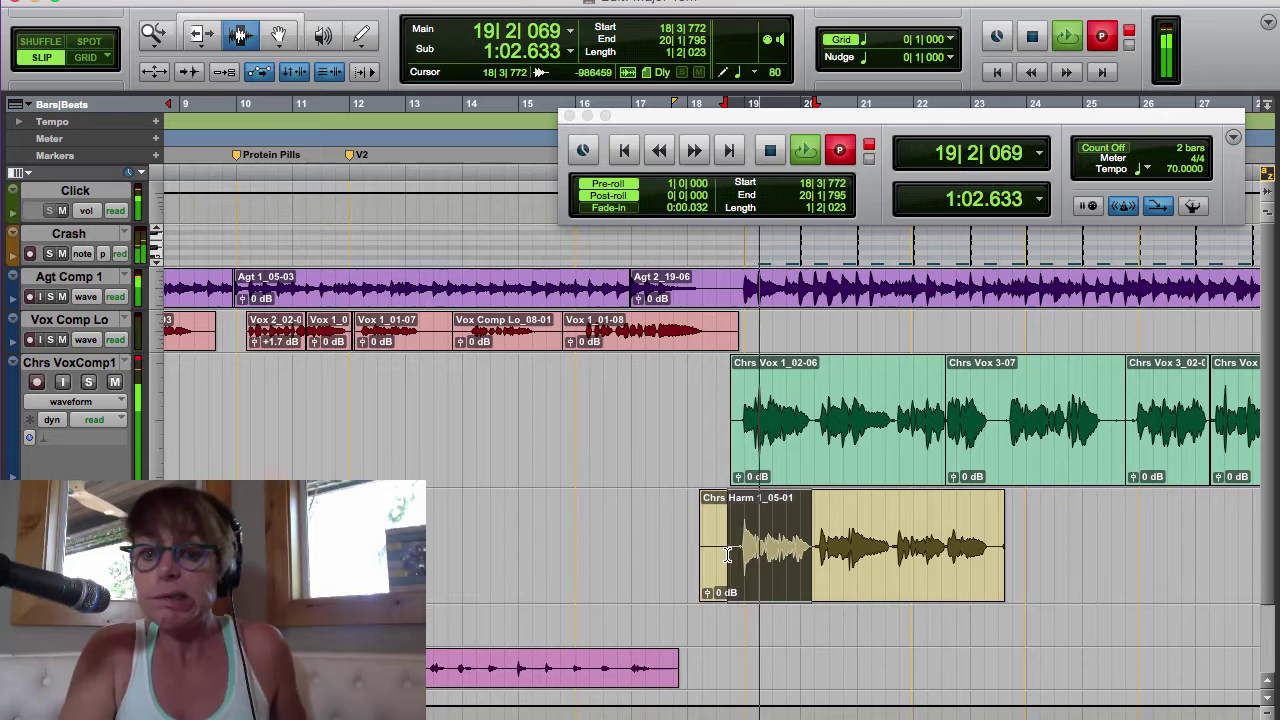
key(space)
key(super+space)
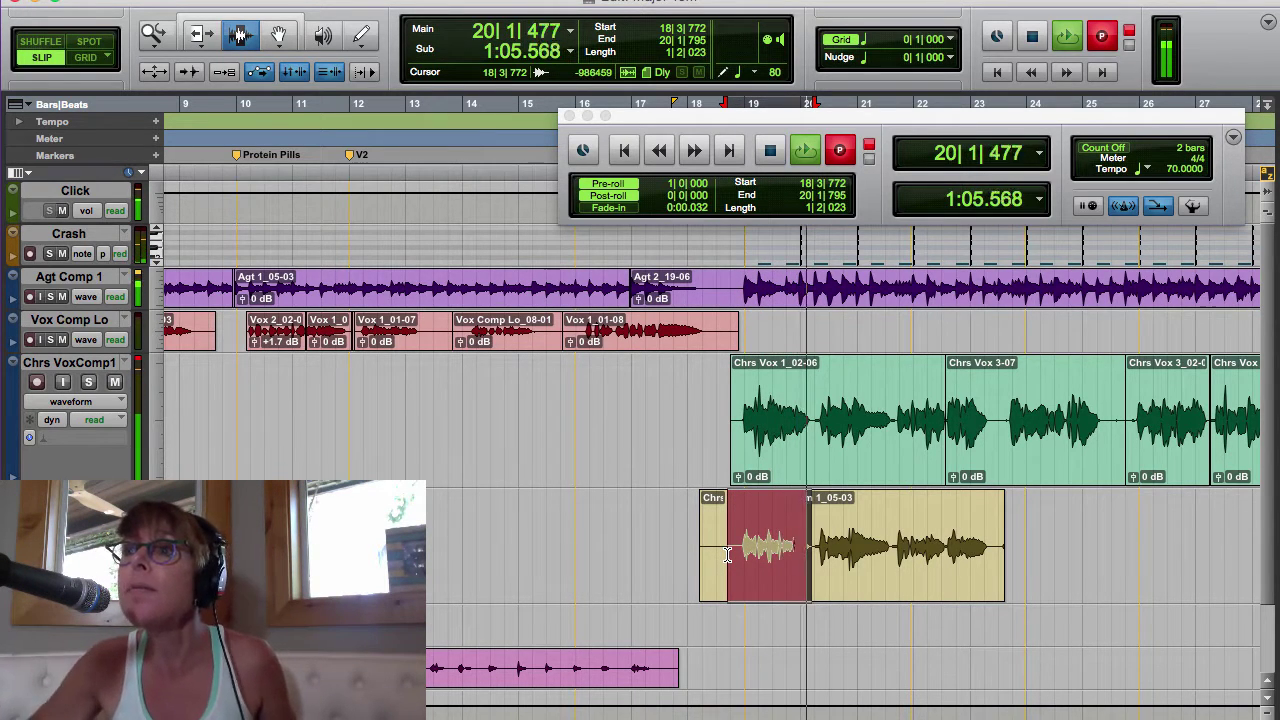
key(space)
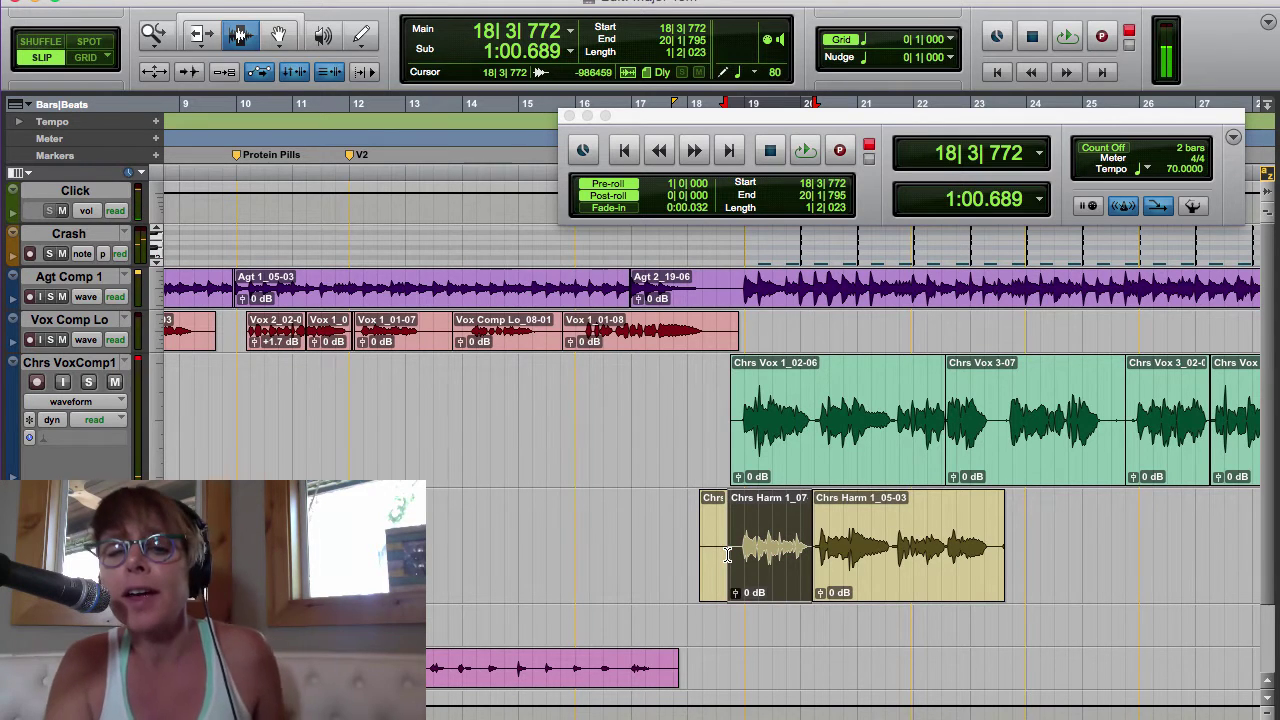
With the Transport window closed, punch-record a short harmony tail from 23|2|495 after Chrs Harm 1_05-03.
click(990, 547)
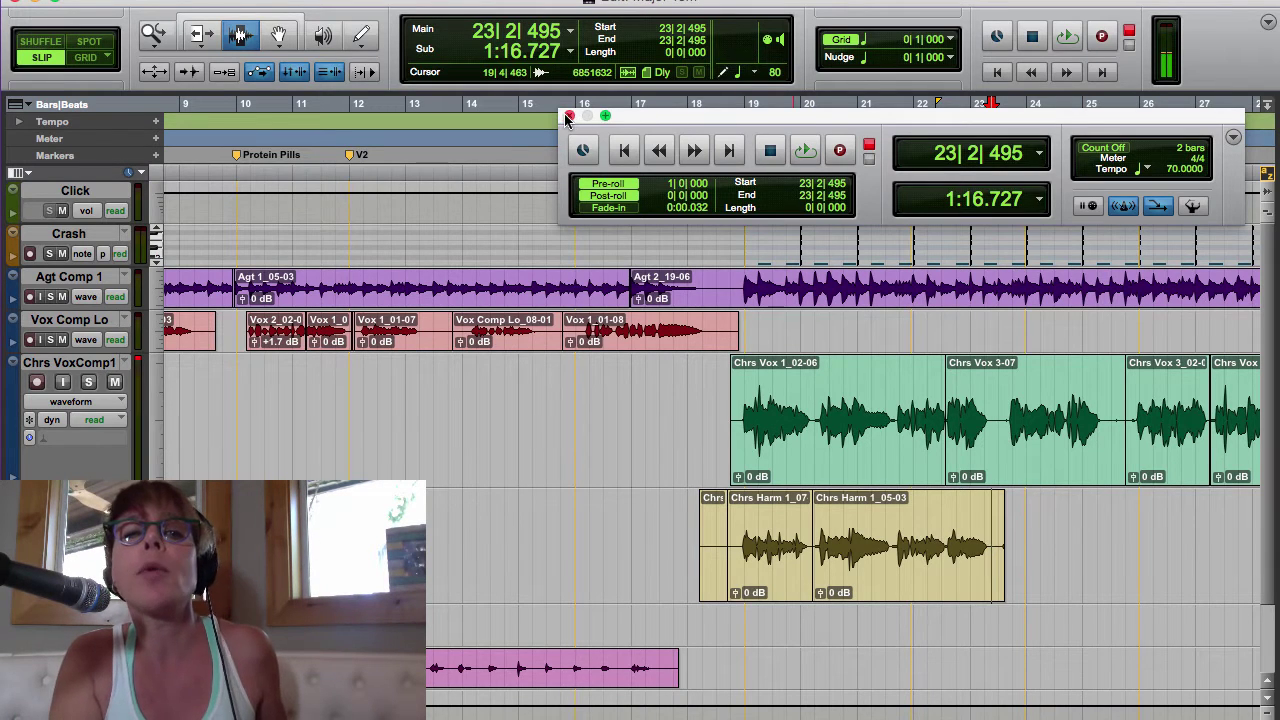
click(568, 116)
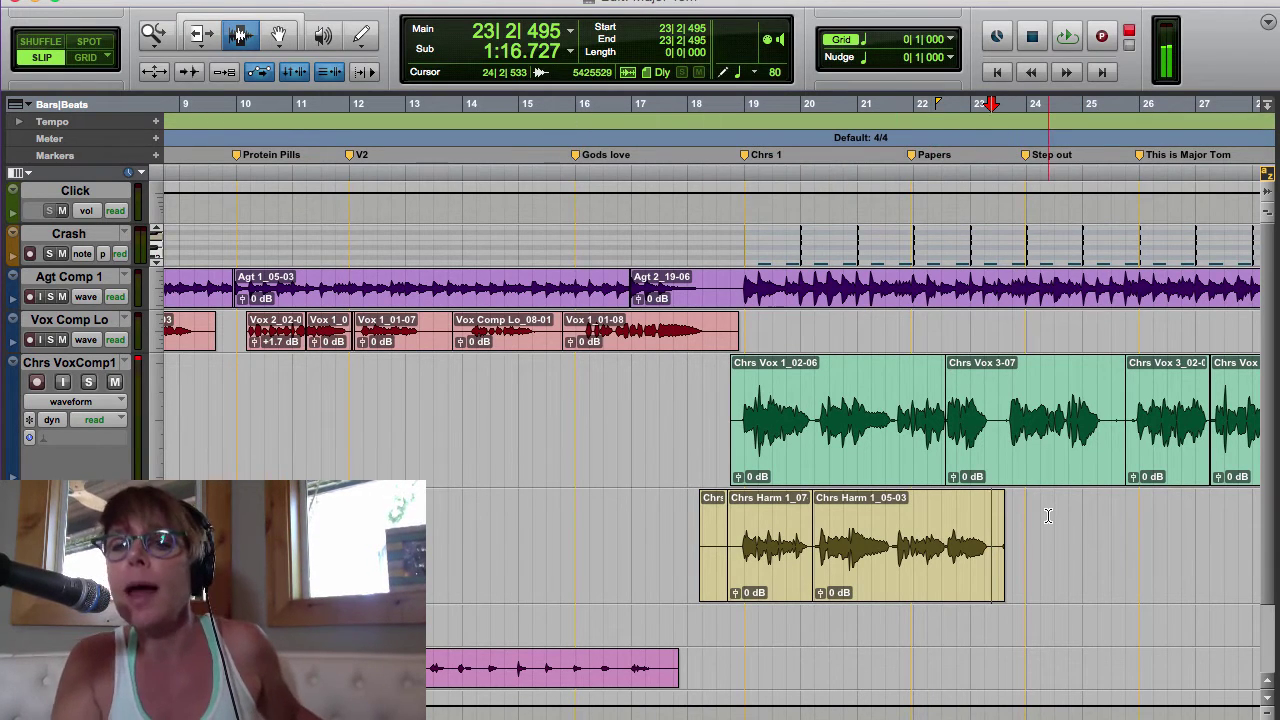
key(space)
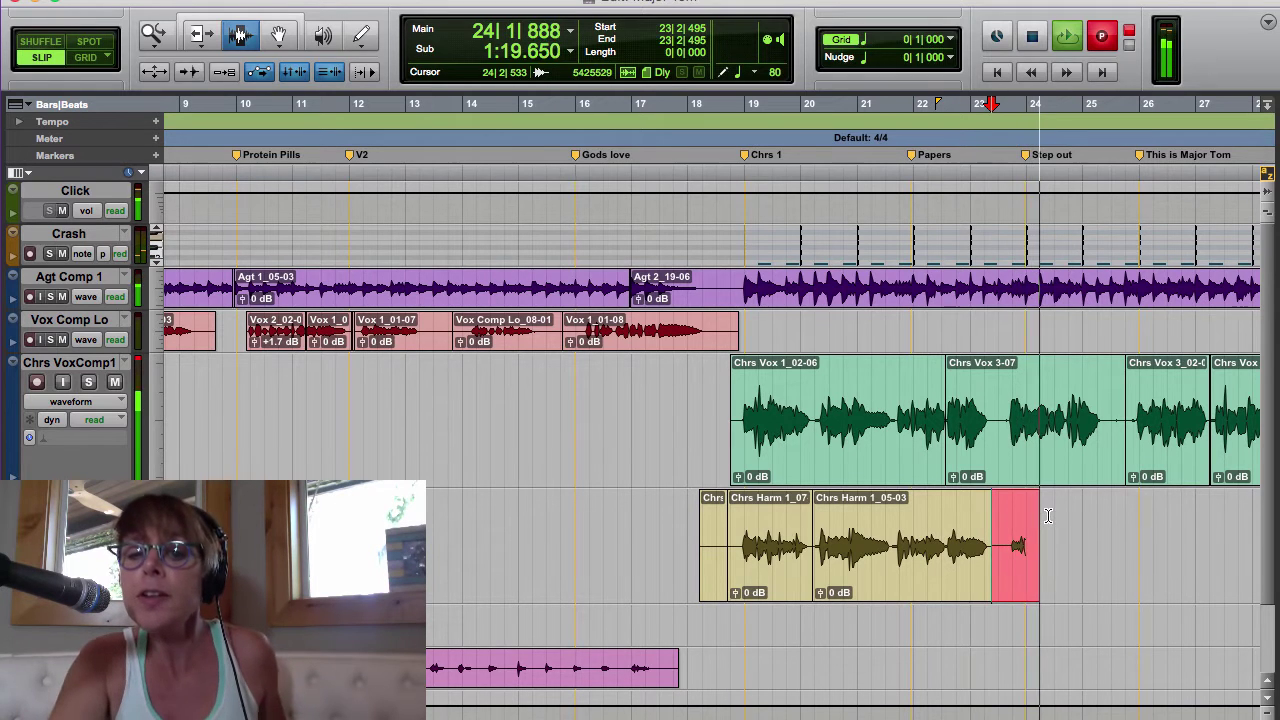
key(space)
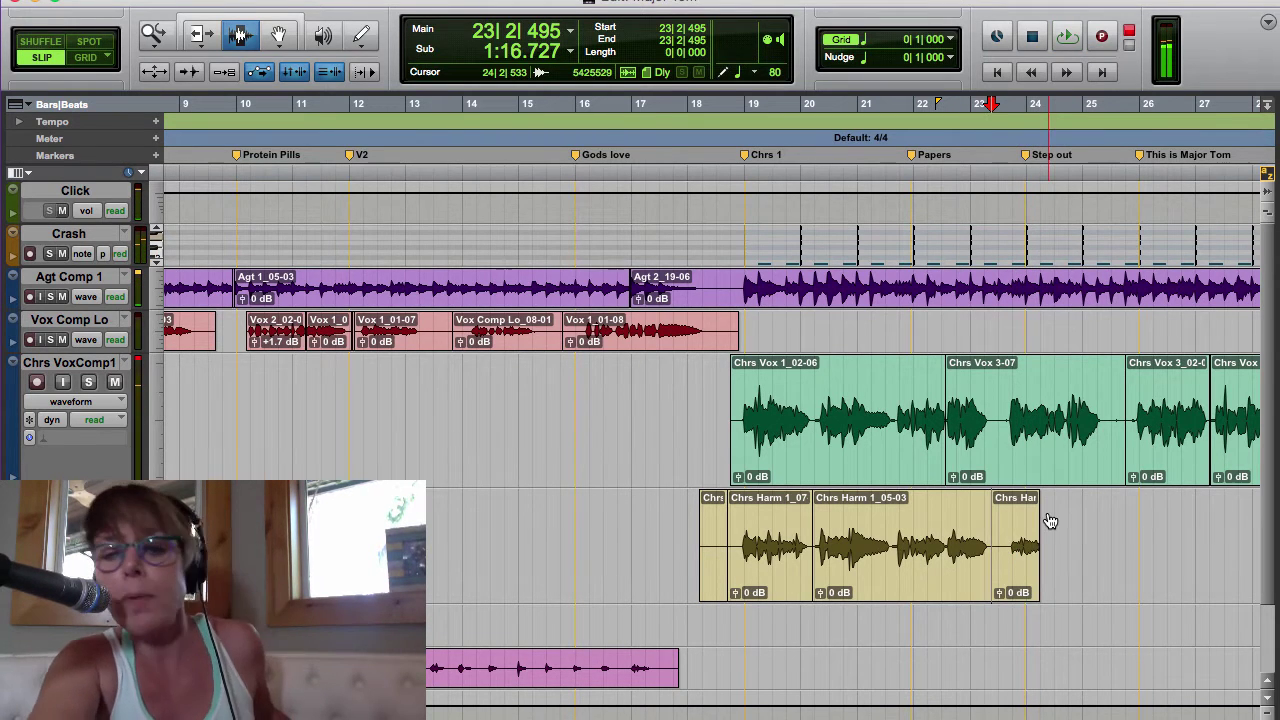
key(super+Tab)
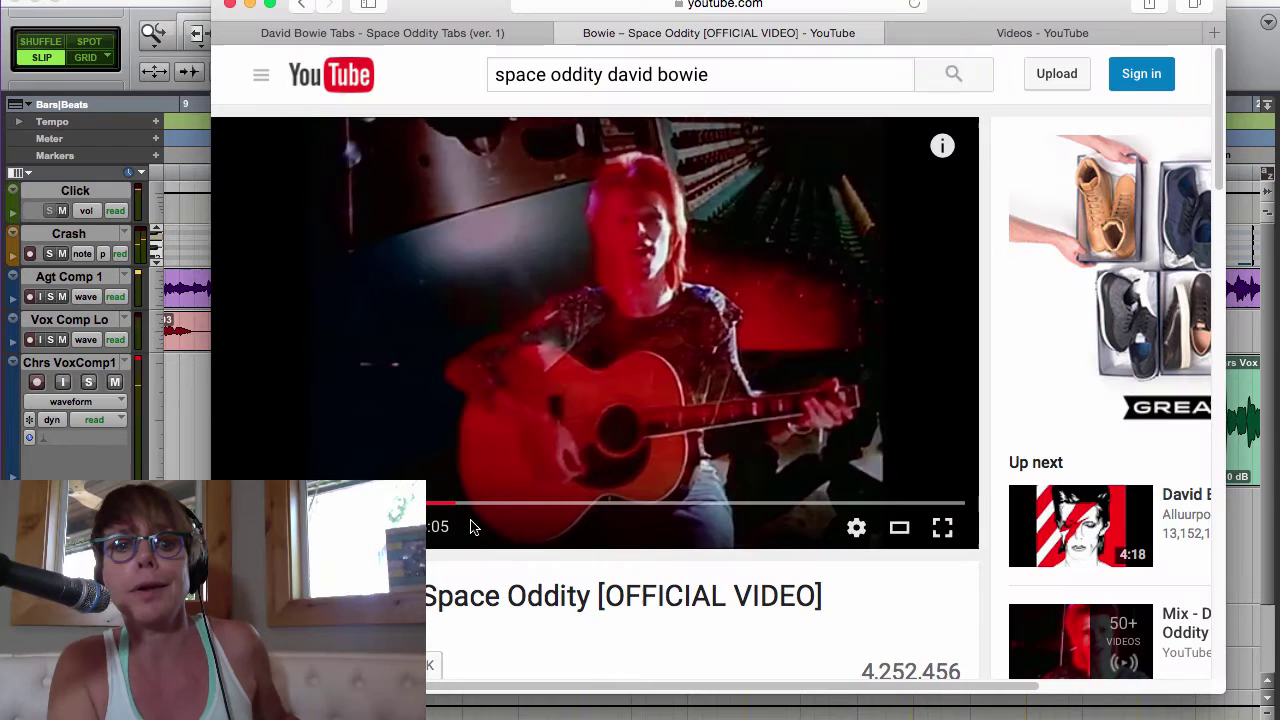
Play the Space Oddity video from the 1:40 mark, pause it near 1:57, and return to Pro Tools.
click(468, 503)
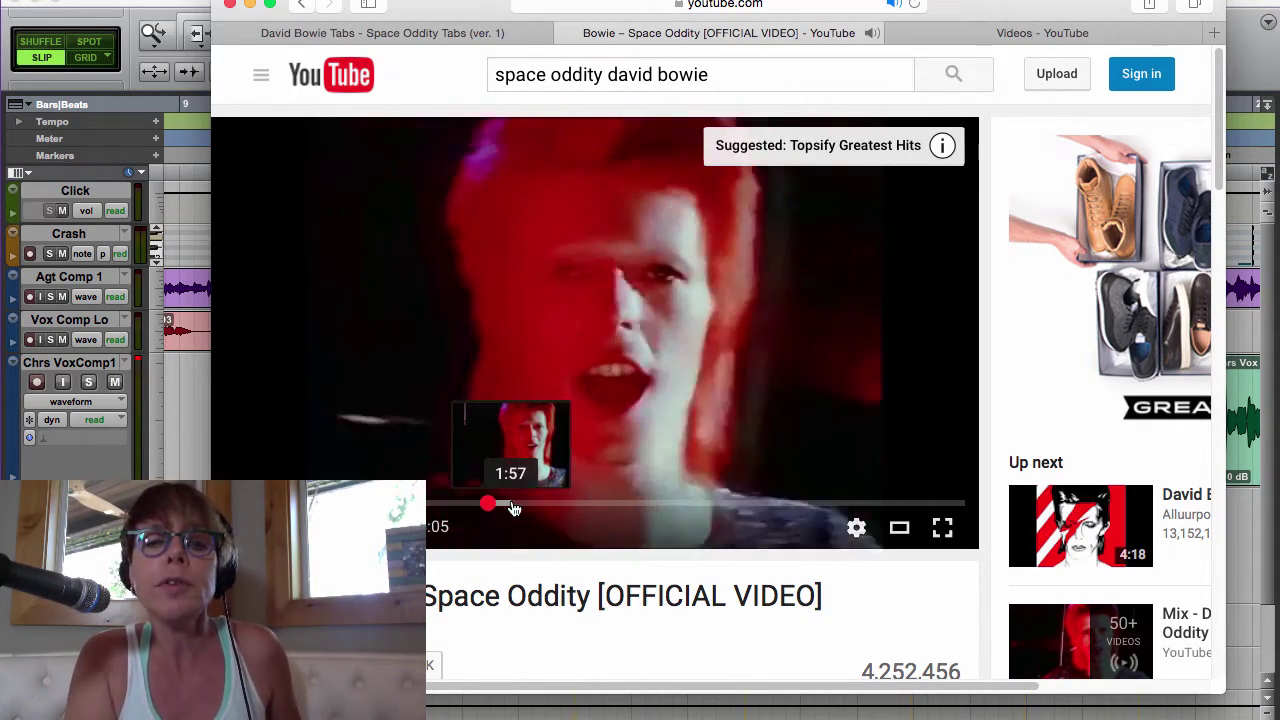
key(space)
key(super+Tab)
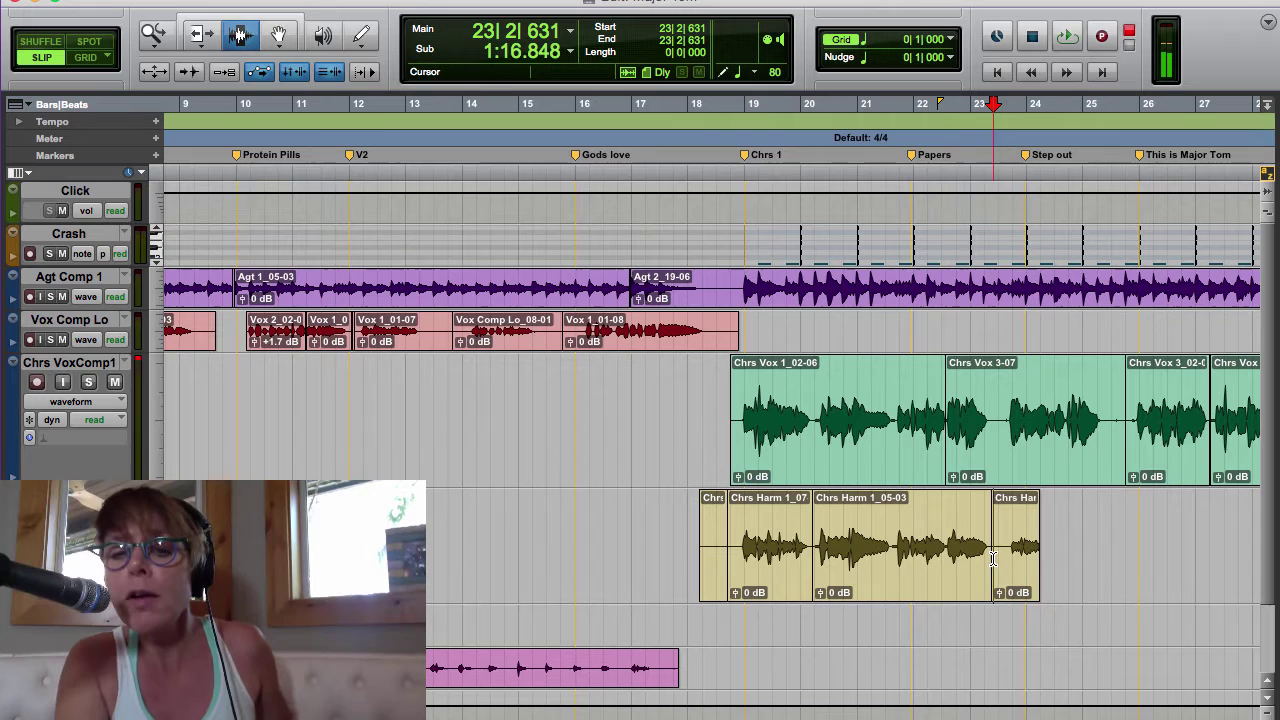
Punch-record harmony take Chrs Harm 1_09-01 after Chrs Harm 1_05-03, then go back to YouTube.
key(space)
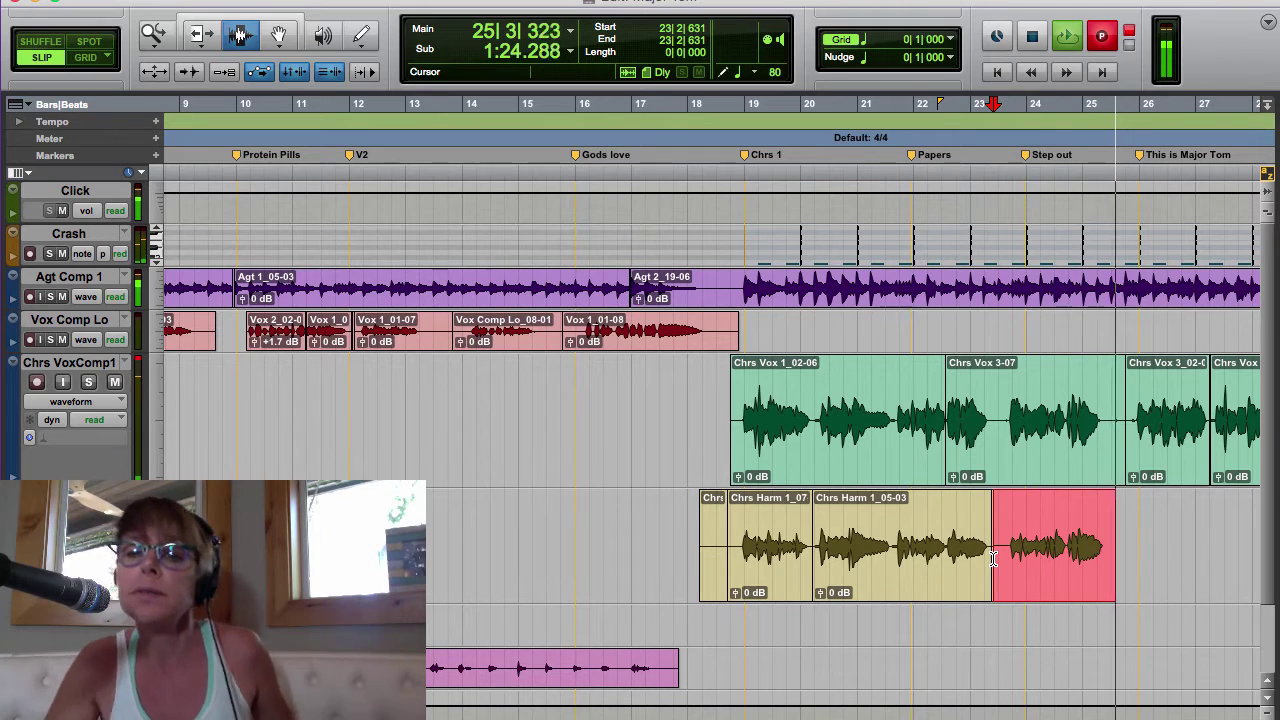
key(space)
key(super+Tab)
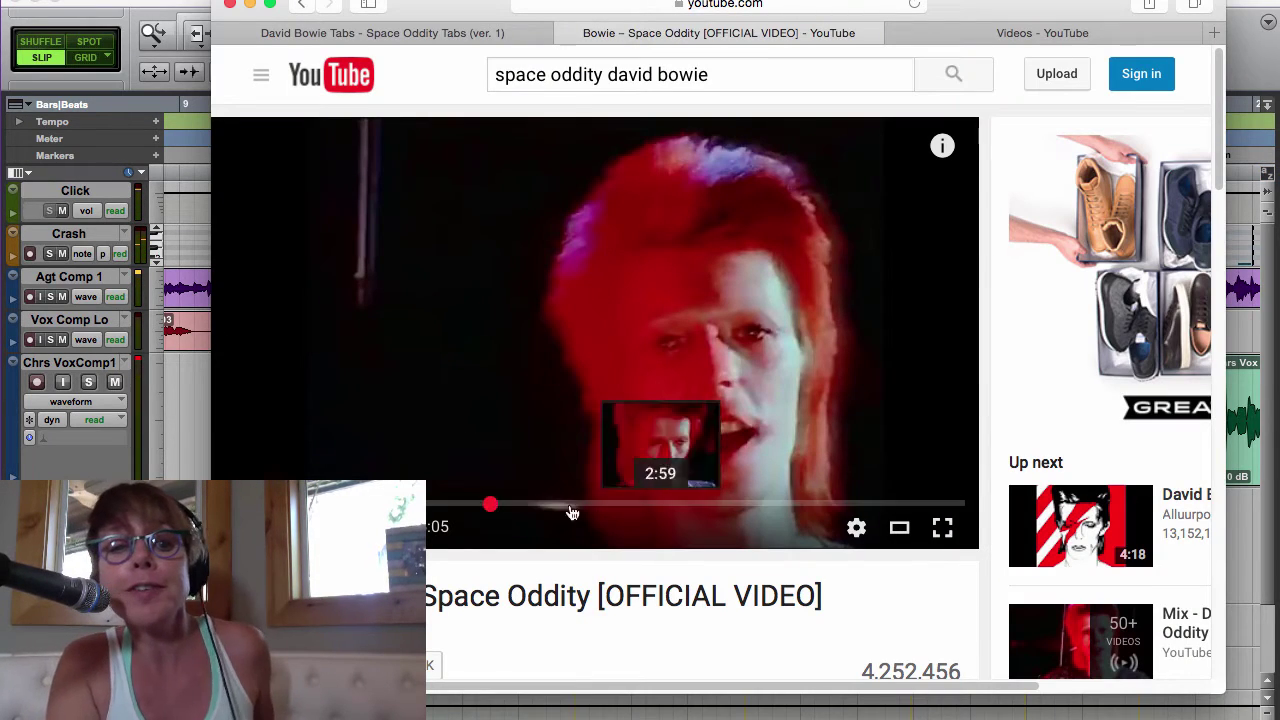
Replay the Space Oddity video from about 1:50, then pause it.
click(492, 511)
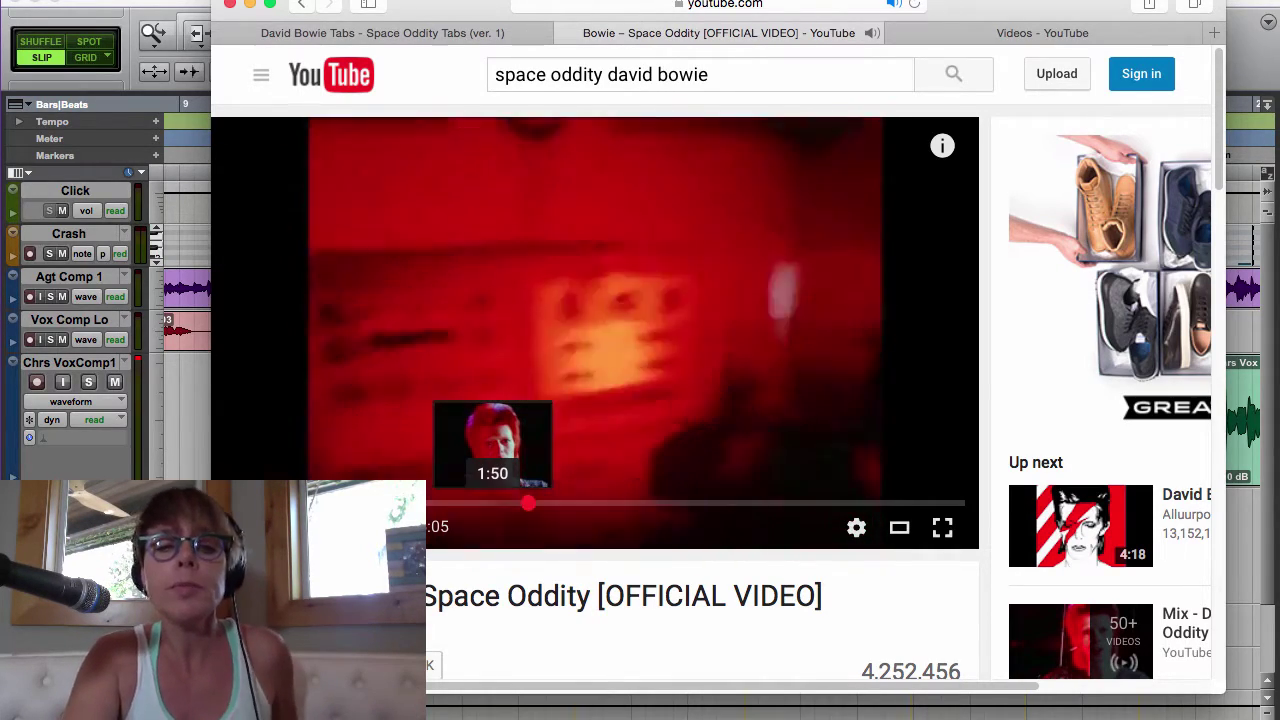
key(space)
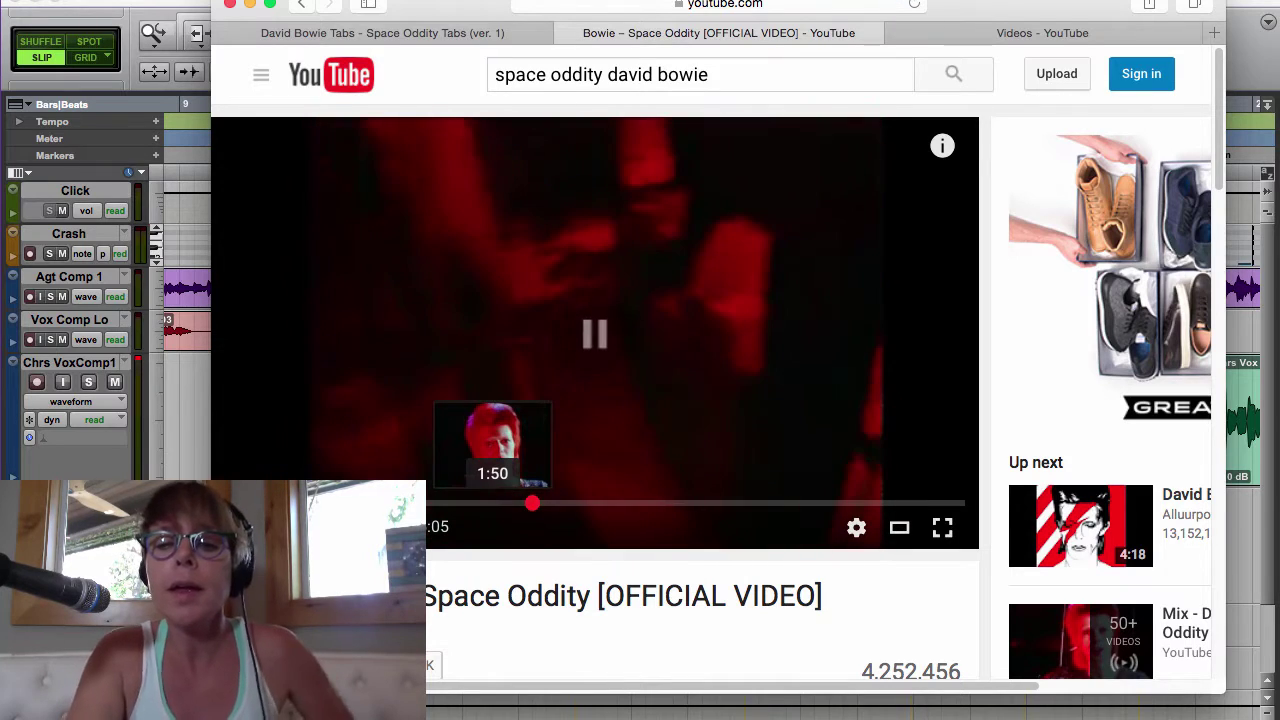
Set the Pro Tools playback position to 28|3|134, after the harmony clips, then switch to YouTube.
click(607, 714)
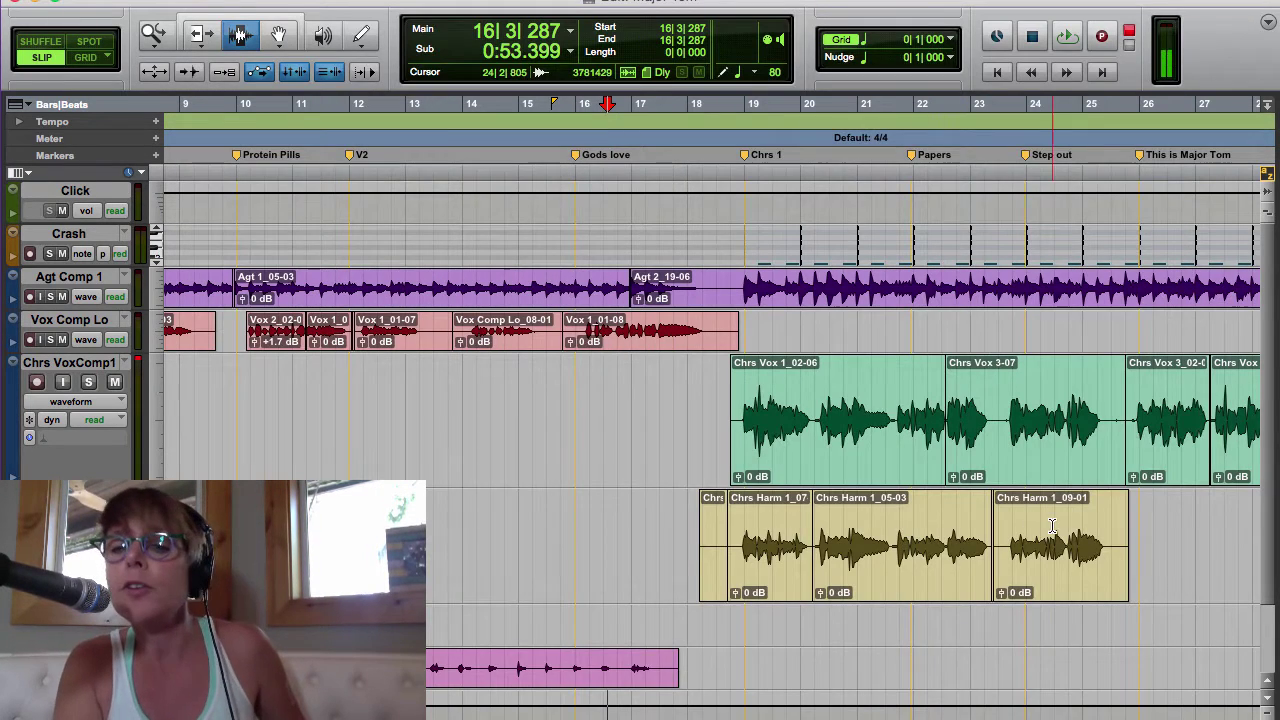
scroll(1052, 525, right, 5)
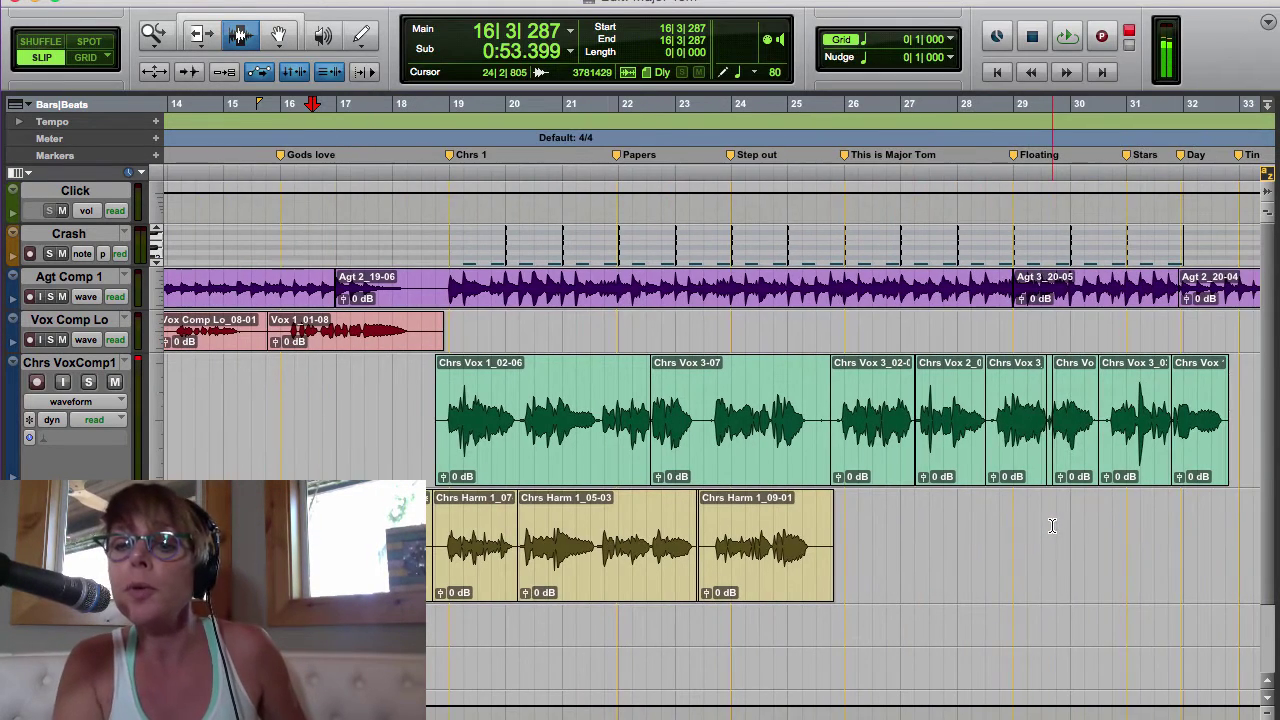
click(987, 536)
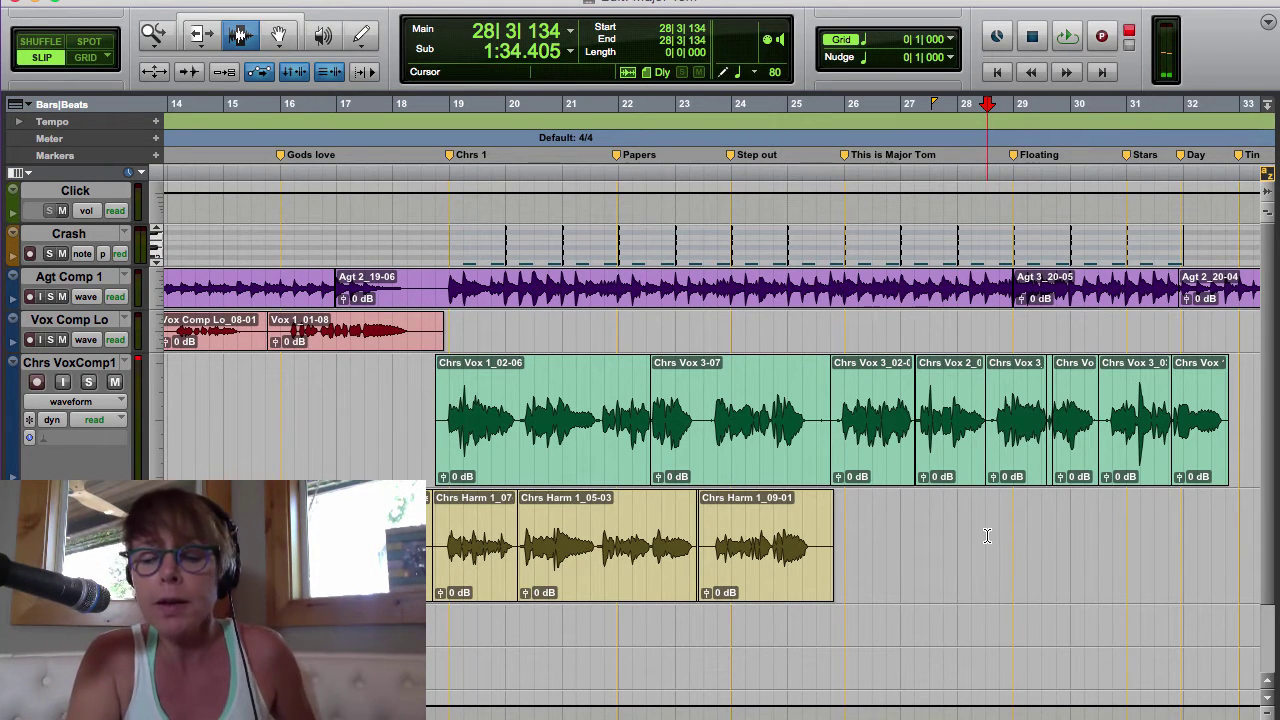
key(super+Tab)
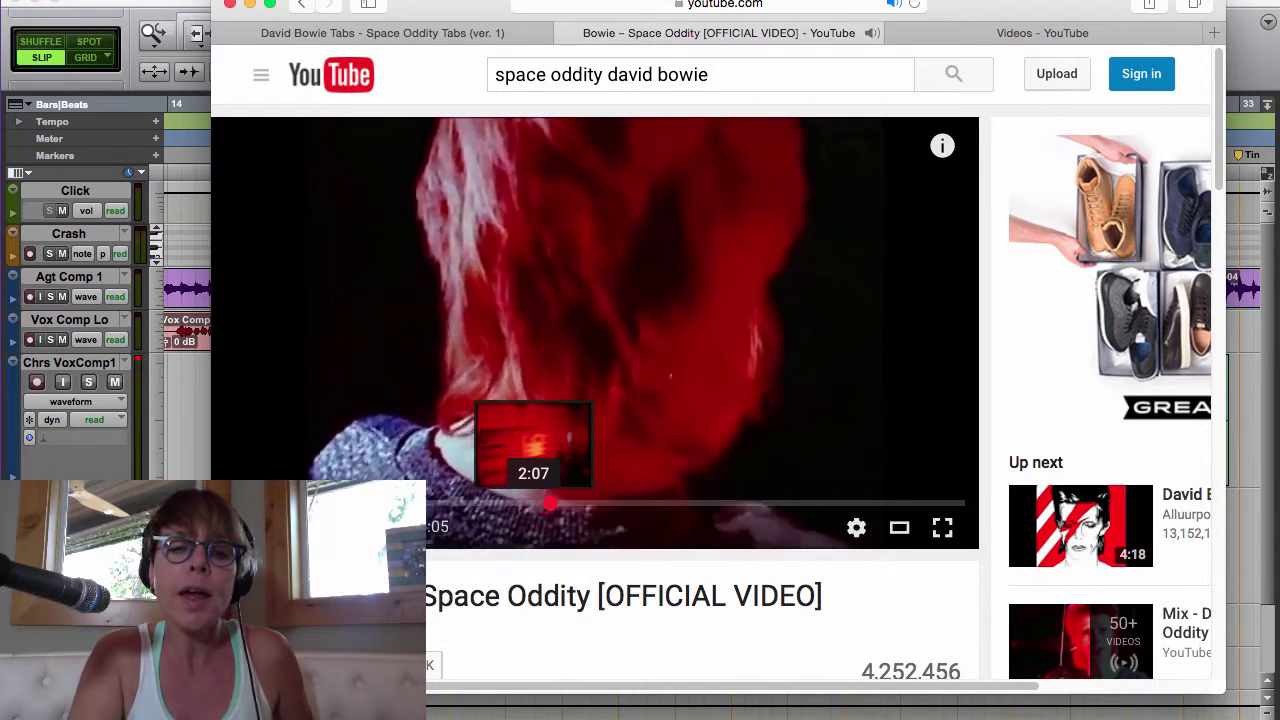
Review the Space Oddity video from about 2:10 and 2:02, pause near 2:03, and return to Pro Tools.
key(space)
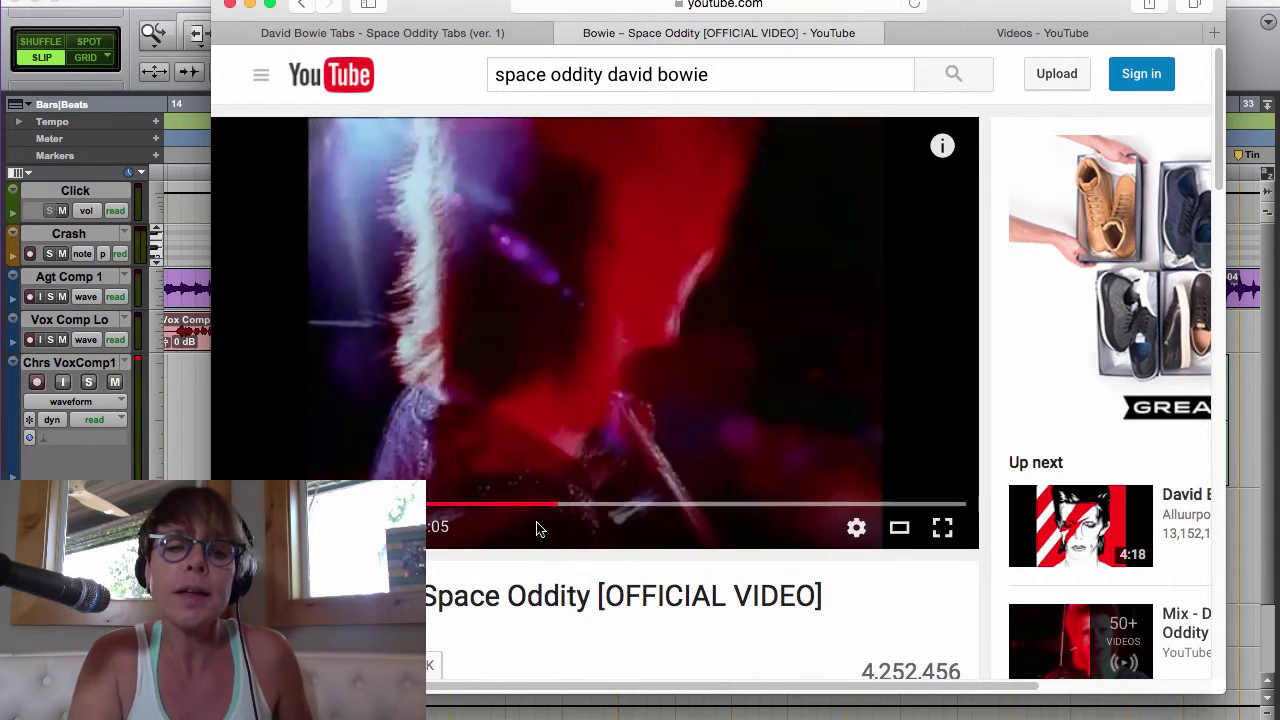
key(space)
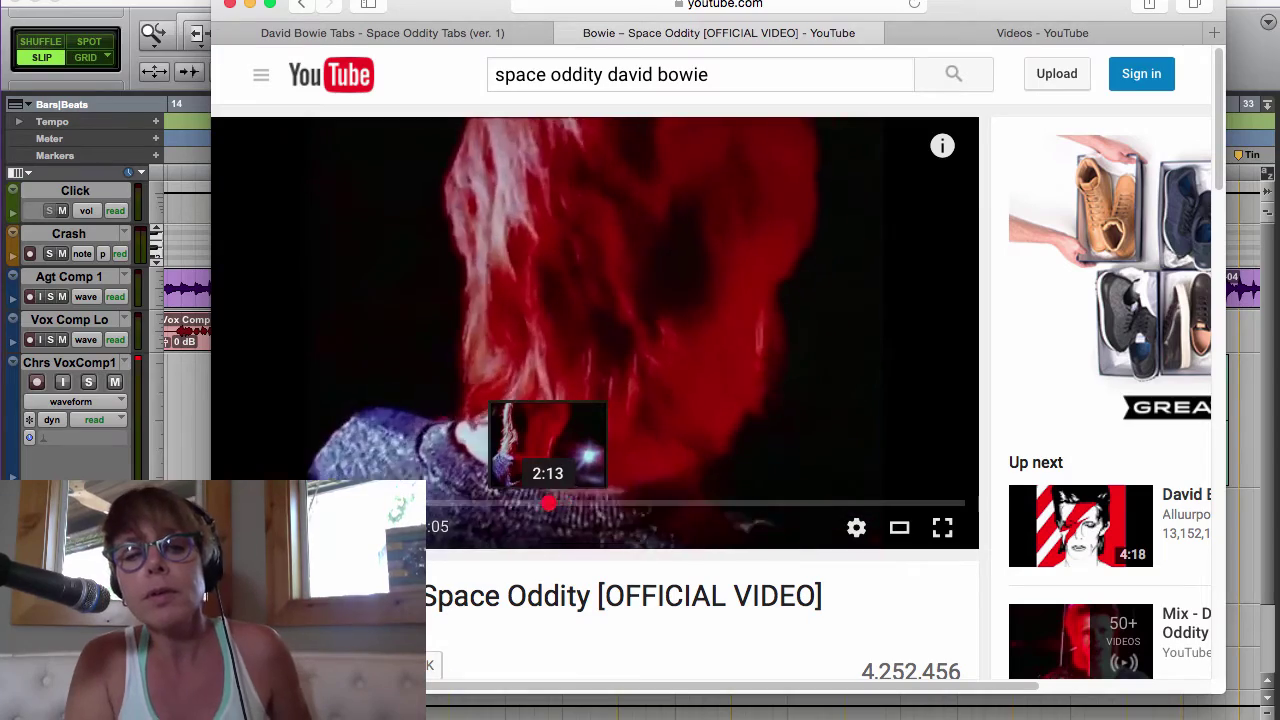
click(541, 505)
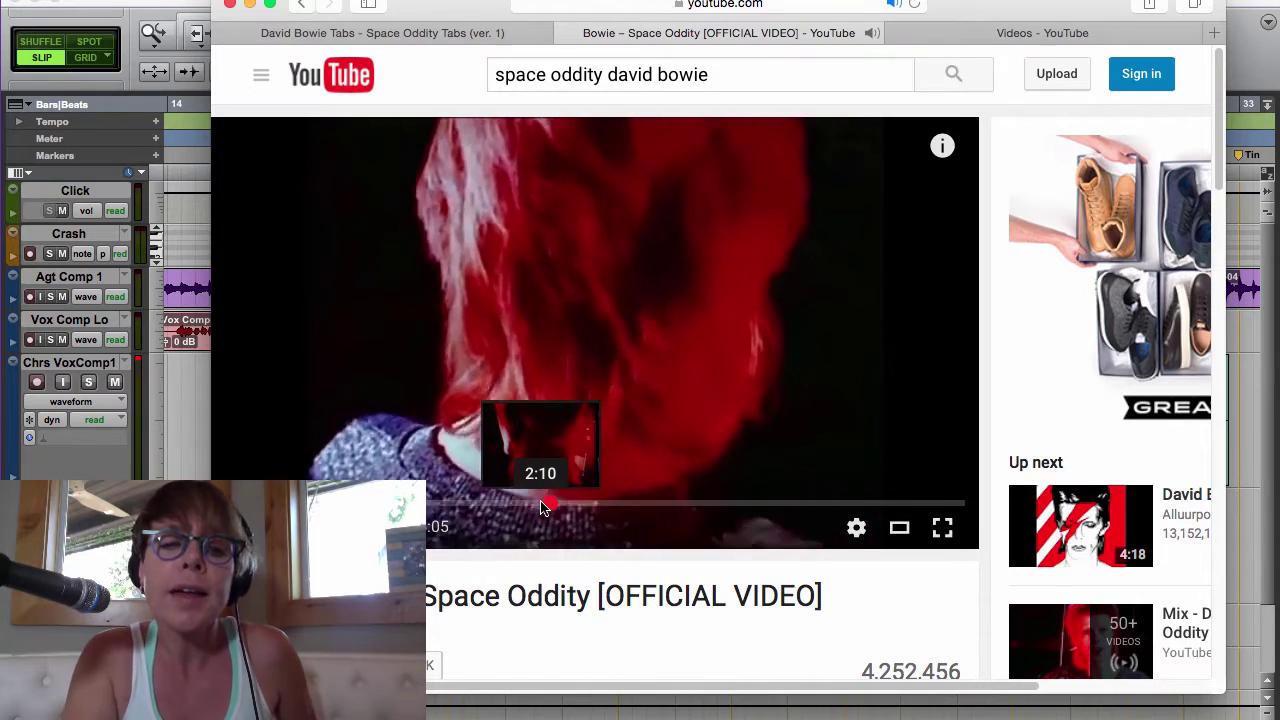
key(space)
key(space)
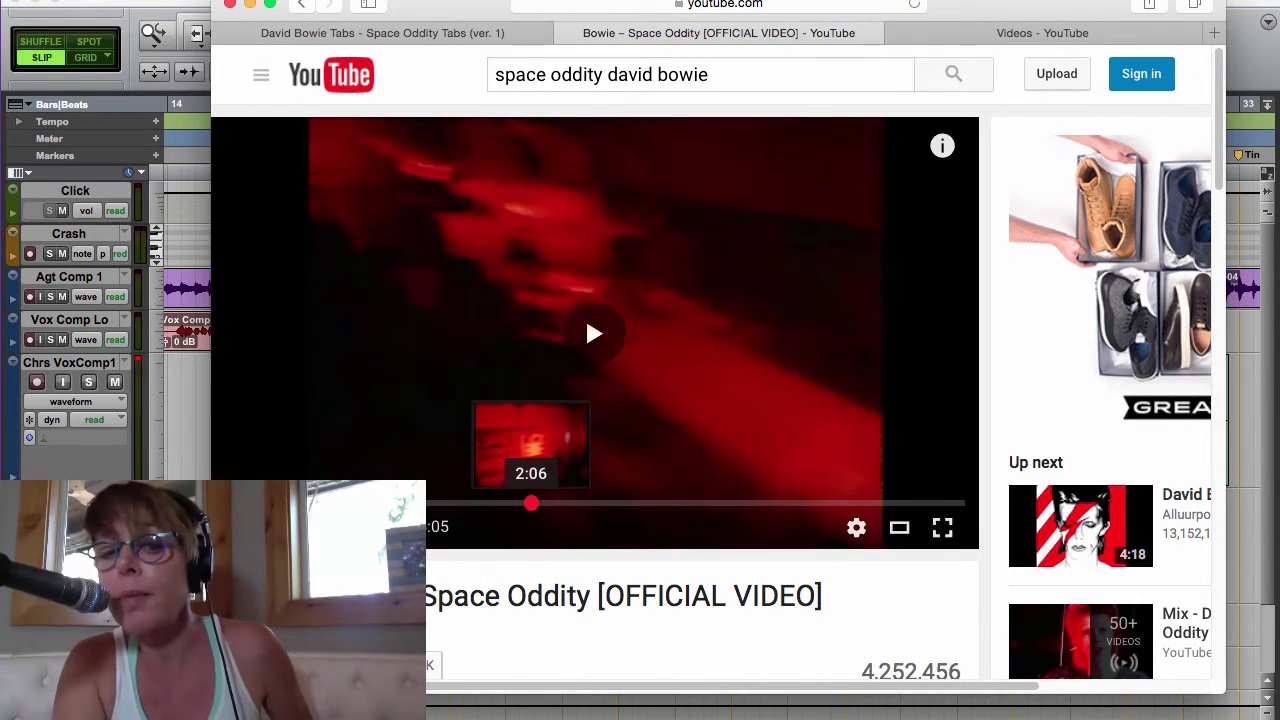
key(space)
click(522, 506)
key(space)
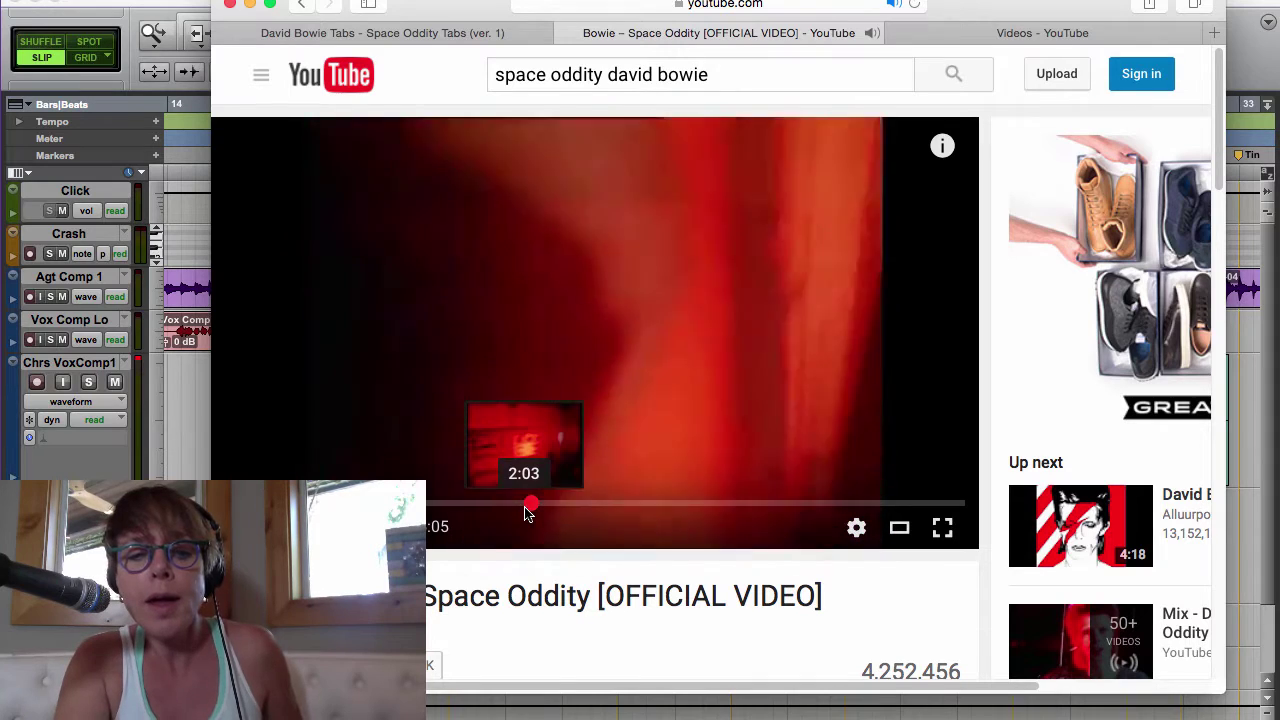
key(space)
key(super+Tab)
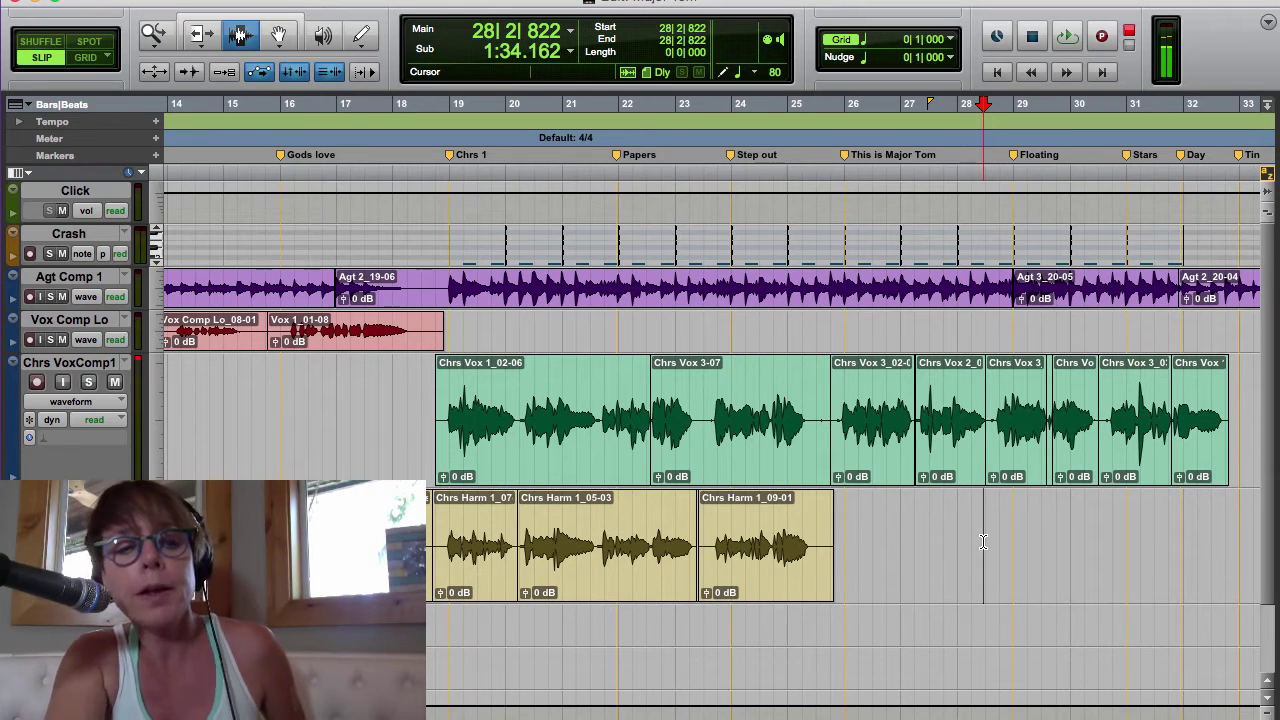
Punch-record harmony take Chrs Harm 1_10-01 from about 28|2|822 to bar 32.
key(space)
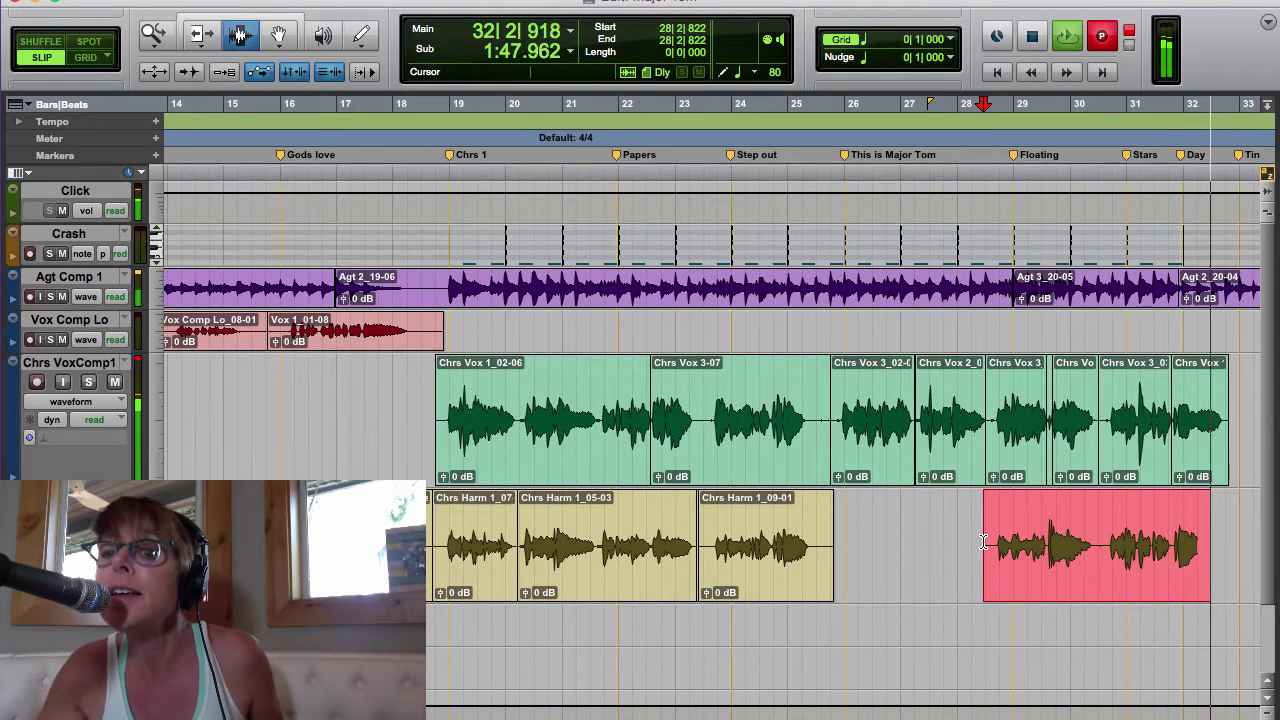
key(space)
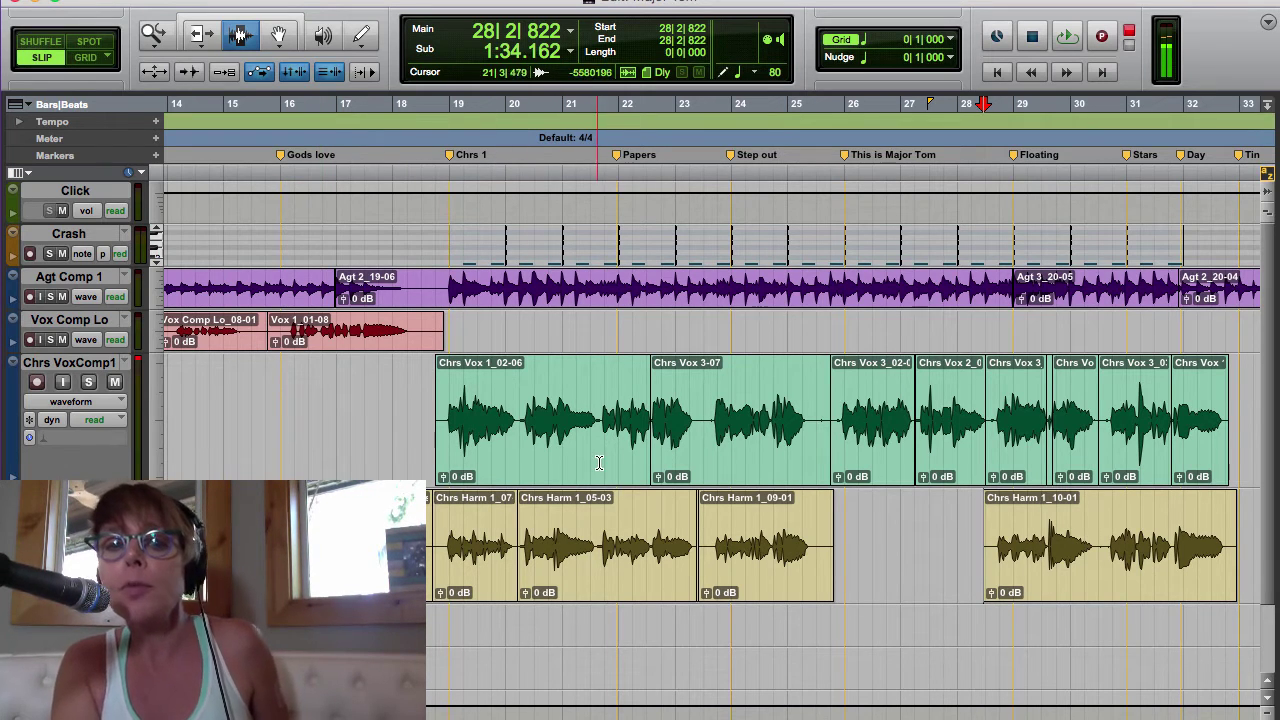
scroll(626, 453, right, 5)
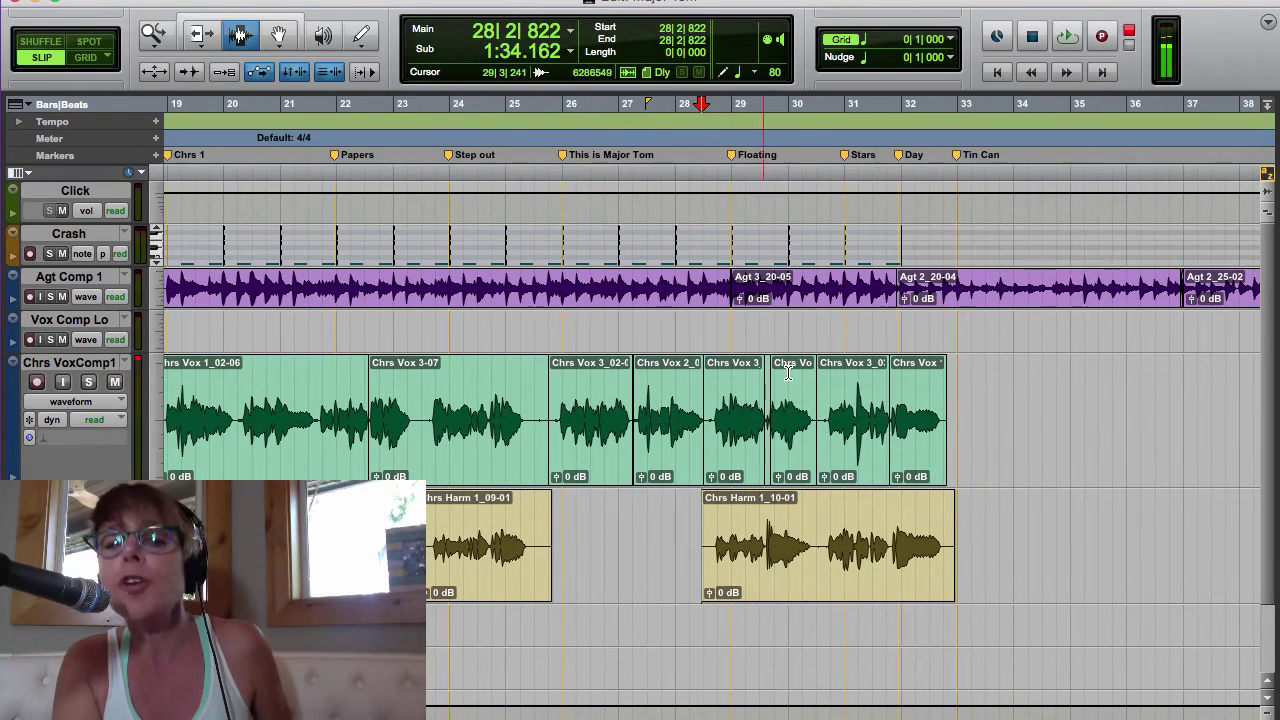
click(947, 430)
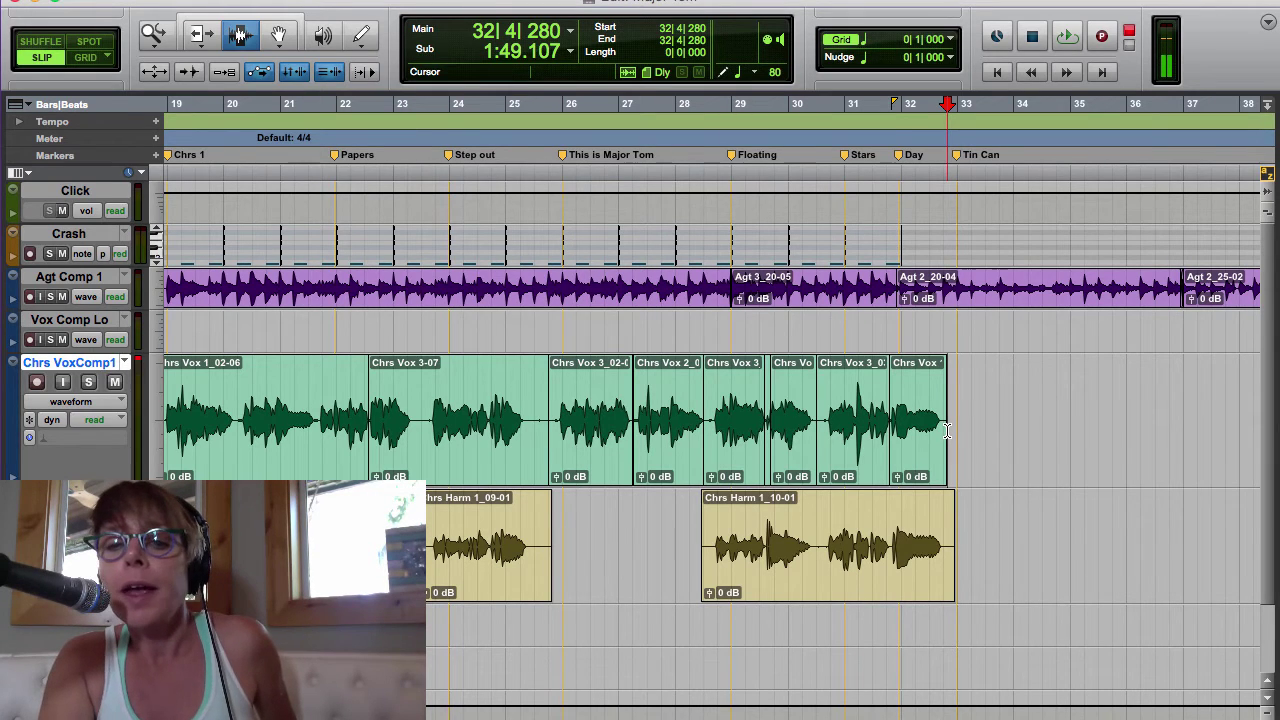
key(space)
key(space)
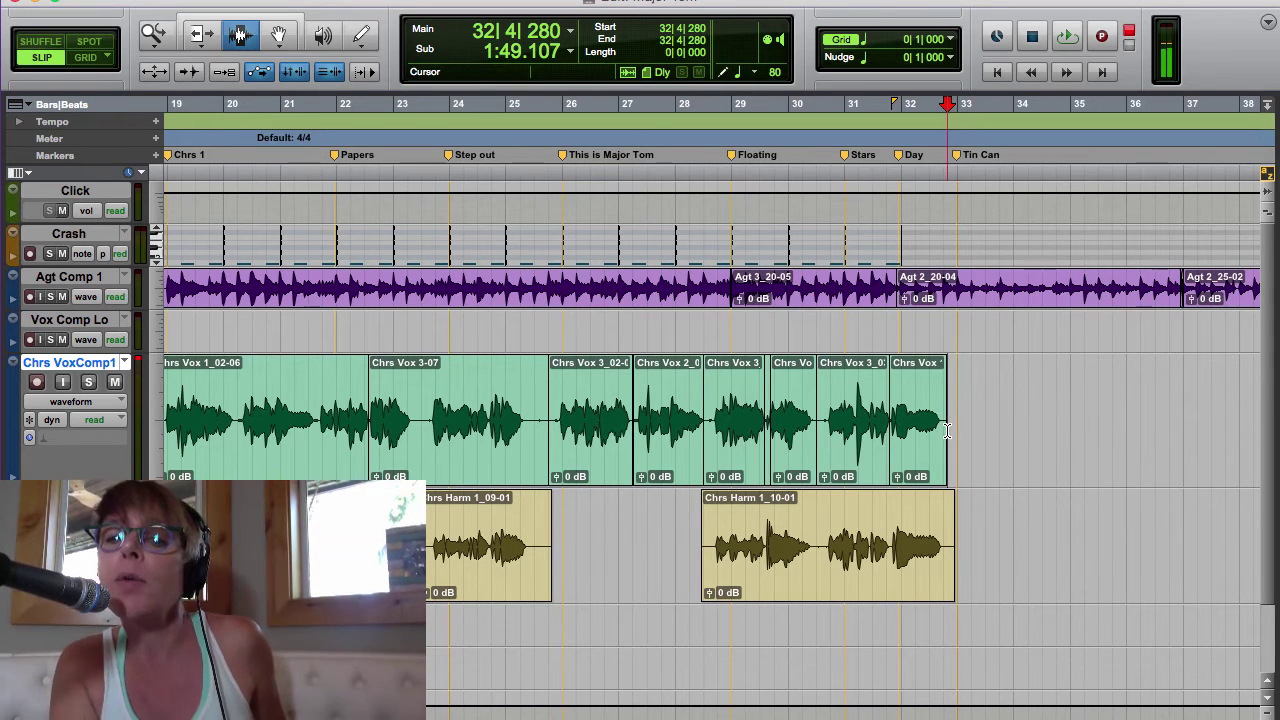
key(space)
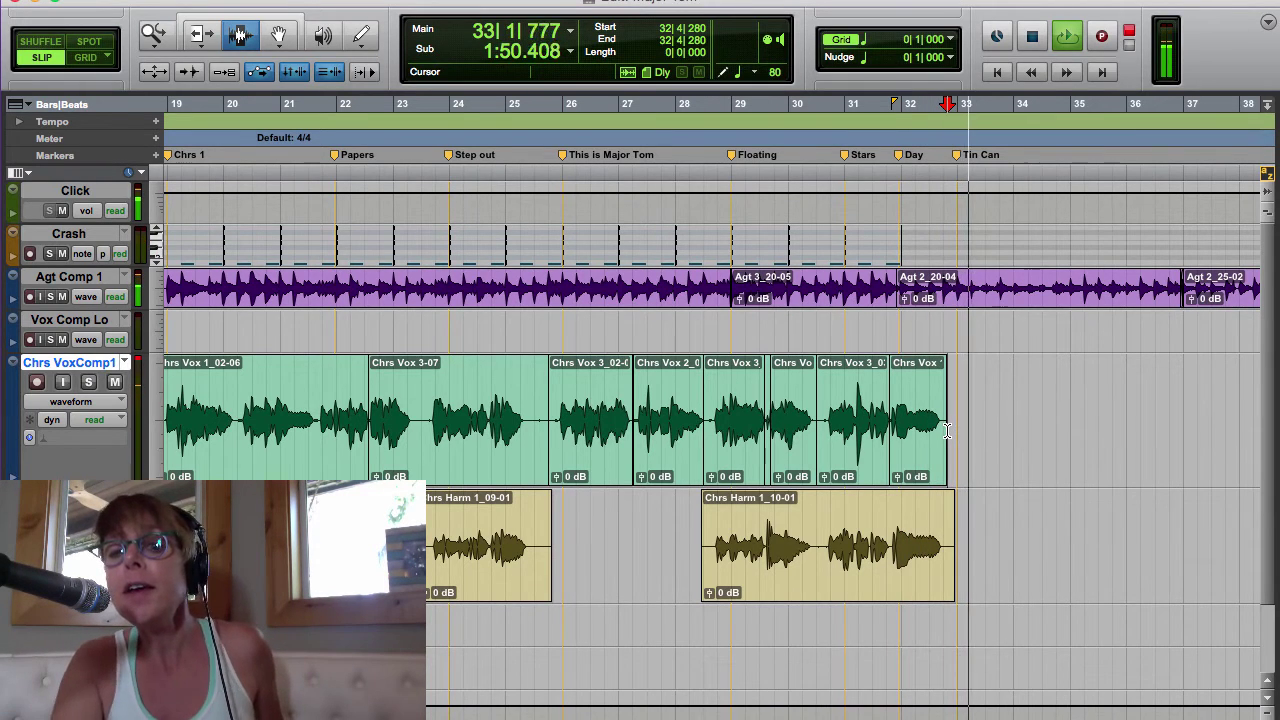
key(space)
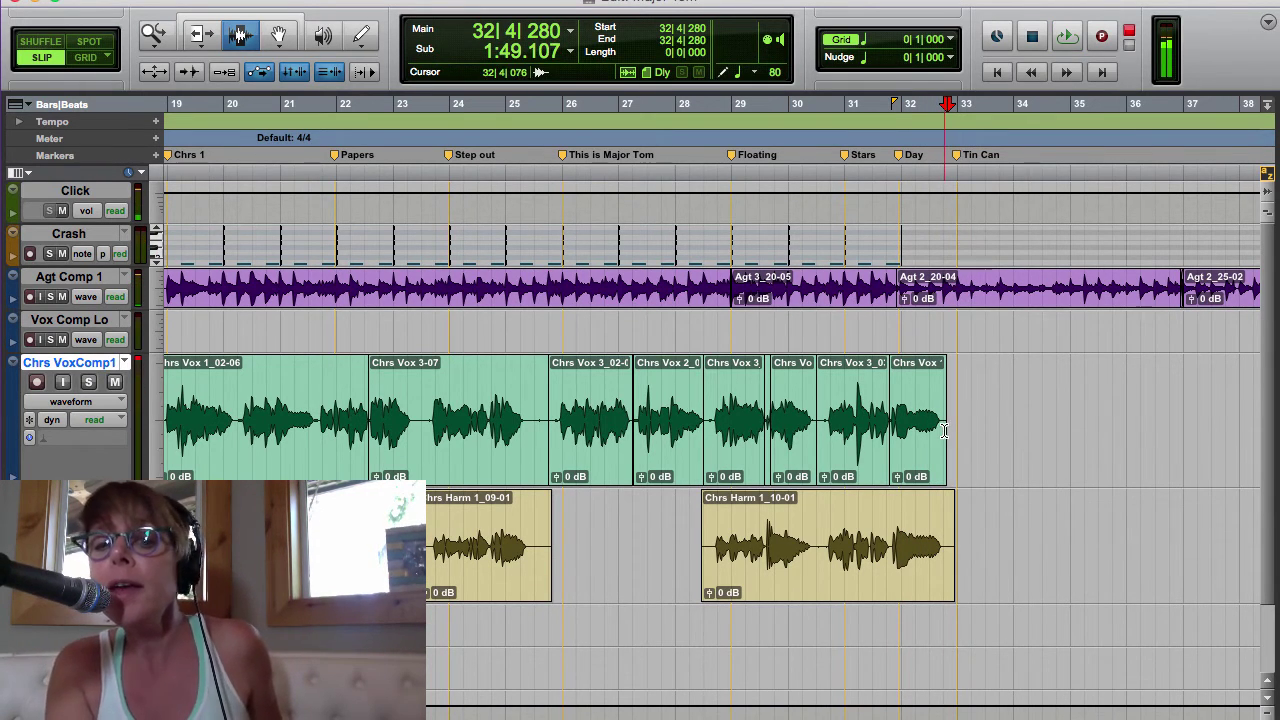